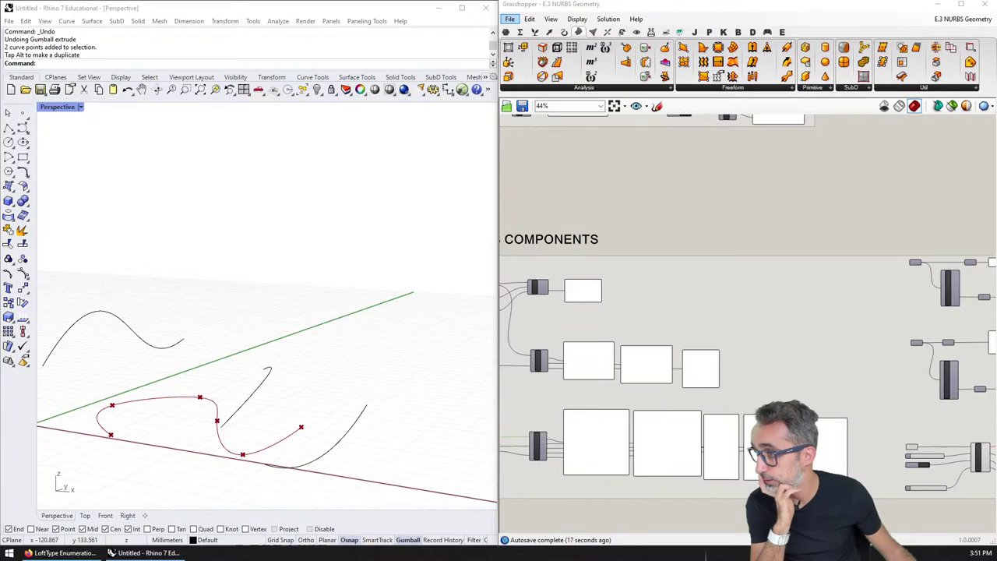
# Step: Switch to the 3.3 Advanced Geometry definition and locate the failing C# Script component below Blend Curve
pyautogui.moveTo(996, 183); pyautogui.dragTo(903, 184)
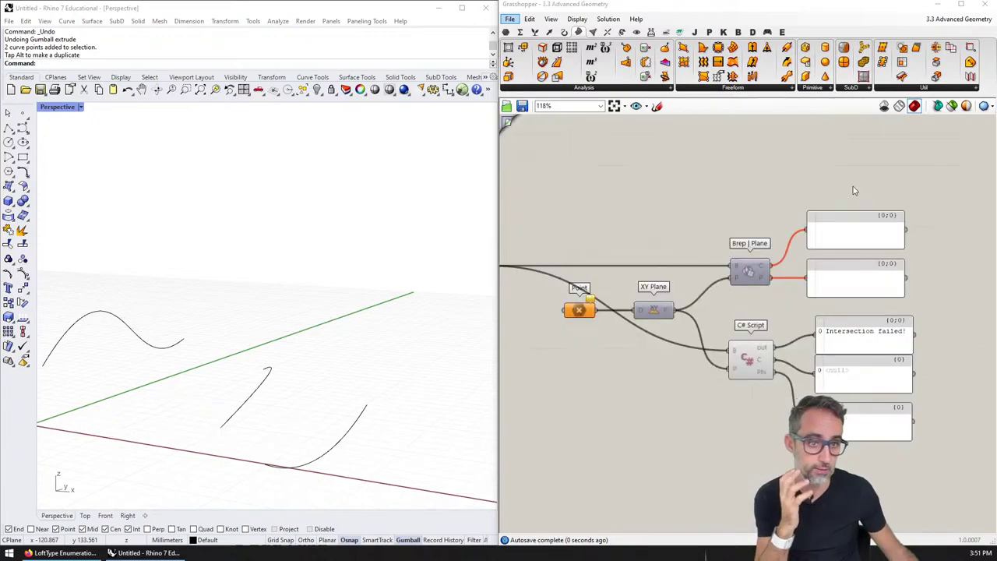
pyautogui.moveTo(727, 257); pyautogui.dragTo(764, 302, button='right')
pyautogui.scroll(-2, 761, 303)
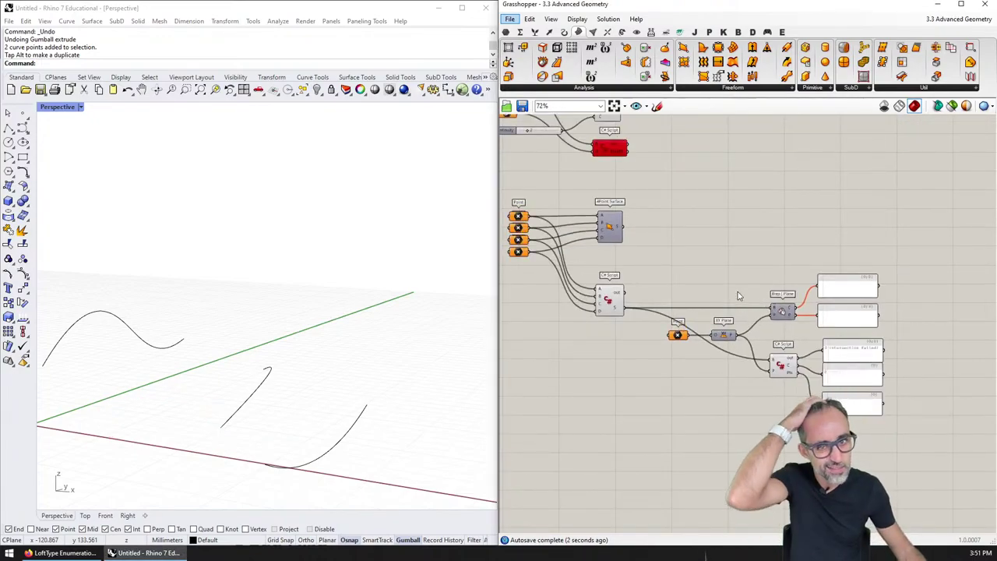
pyautogui.click(606, 301)
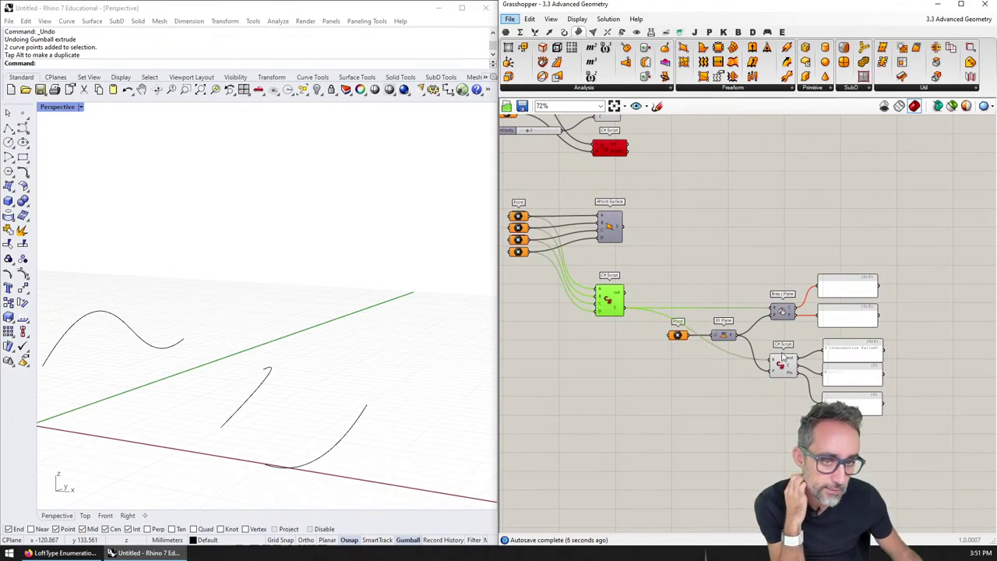
pyautogui.moveTo(643, 213); pyautogui.dragTo(731, 316, button='right')
pyautogui.scroll(5, 694, 245)
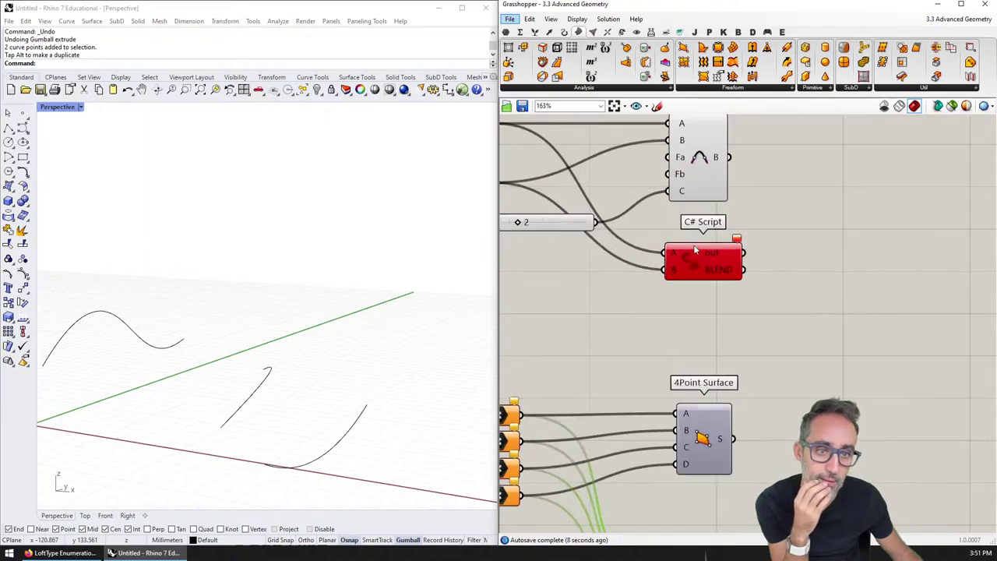
pyautogui.scroll(-2, 698, 285)
# Step: Rename the C# Script component below the native Blend Curve component as Blend Curve
pyautogui.rightClick(698, 296)
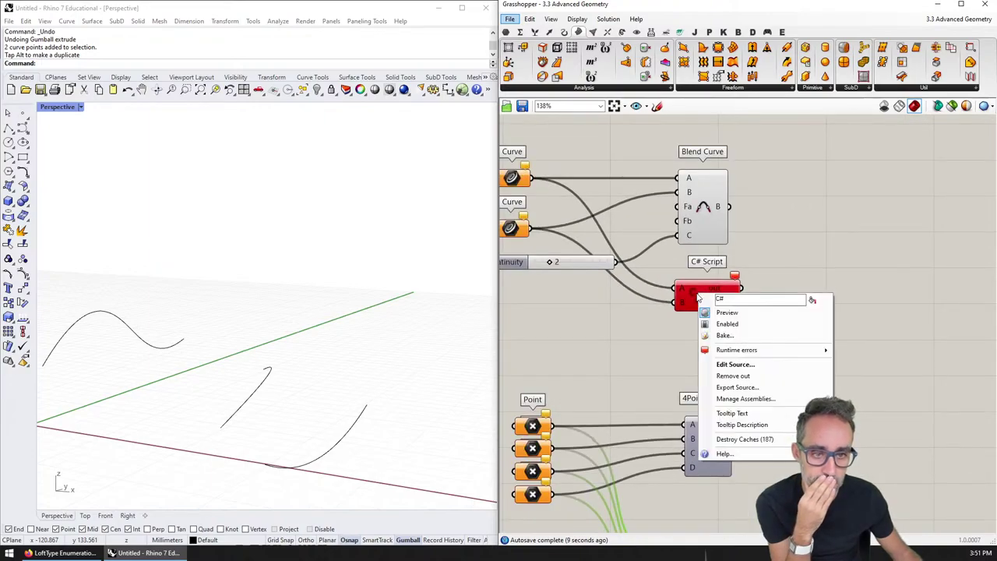
pyautogui.click(706, 214)
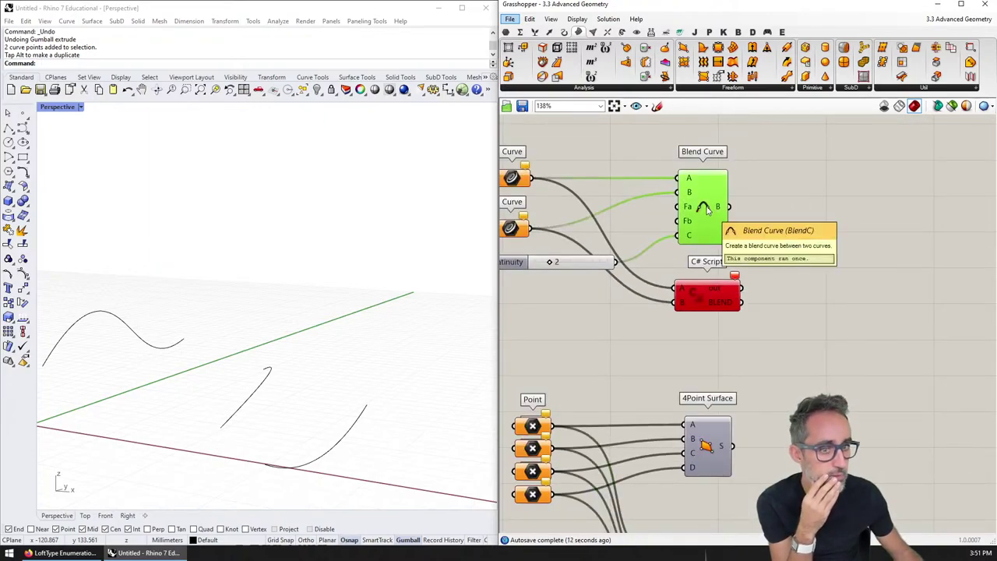
pyautogui.rightClick(696, 295)
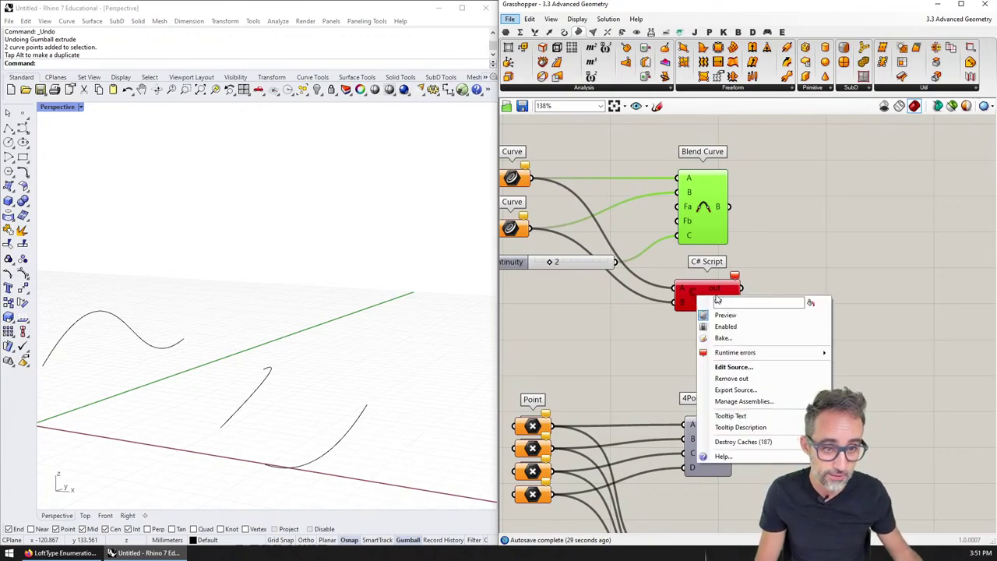
pyautogui.click(769, 236)
pyautogui.rightClick(699, 296)
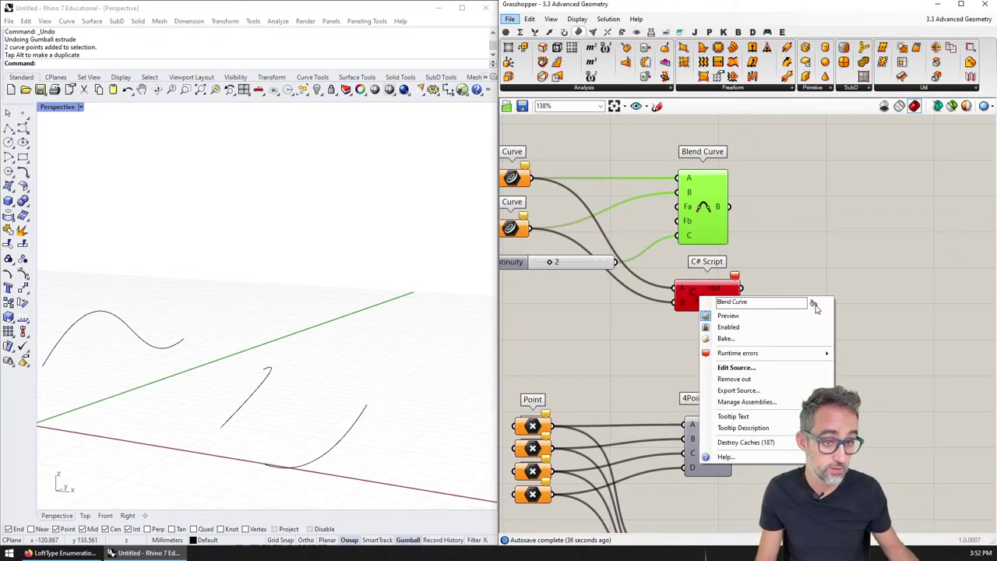
pyautogui.press('Return')
pyautogui.click(711, 309)
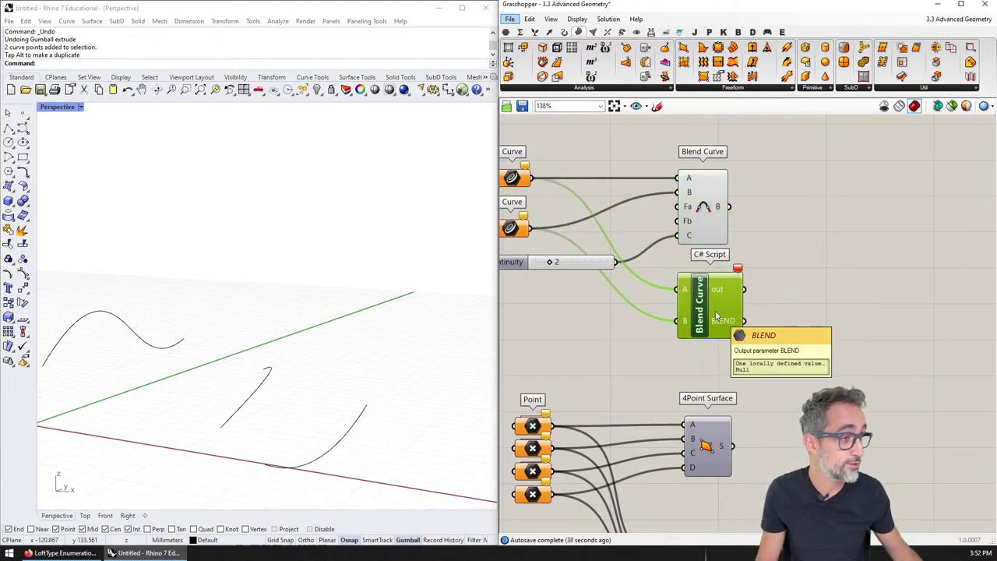
# Step: Rename the C# Script component fed by the four Point parameters as 4Point Surface
pyautogui.moveTo(714, 306); pyautogui.dragTo(796, 290, button='right')
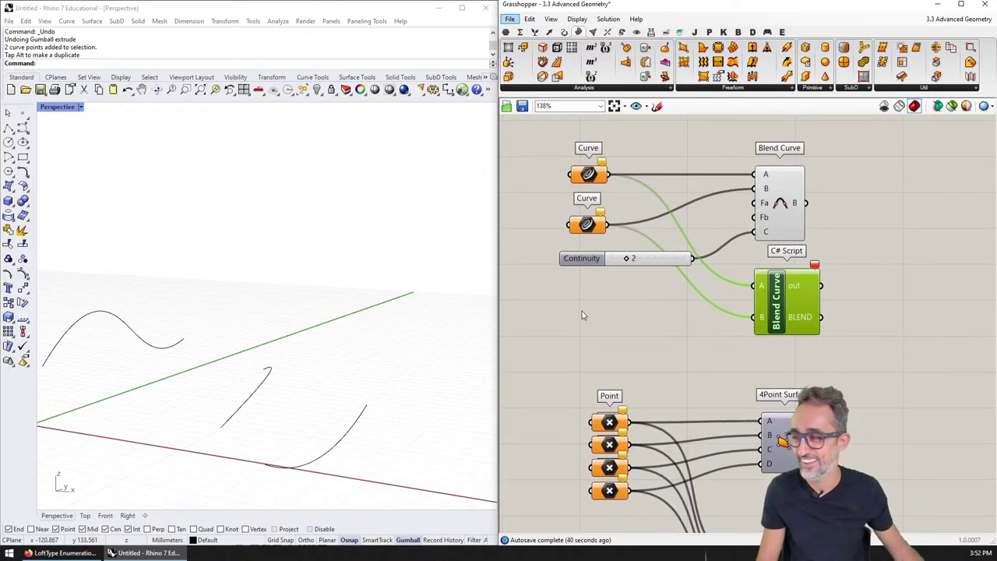
pyautogui.moveTo(782, 421); pyautogui.dragTo(761, 311, button='right')
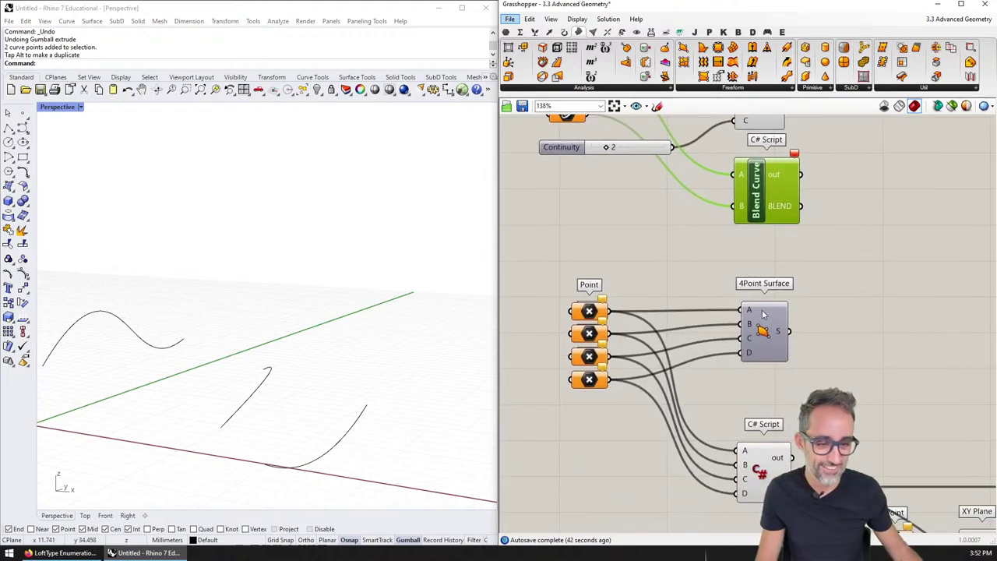
pyautogui.moveTo(774, 393); pyautogui.dragTo(729, 350, button='right')
pyautogui.click(721, 338)
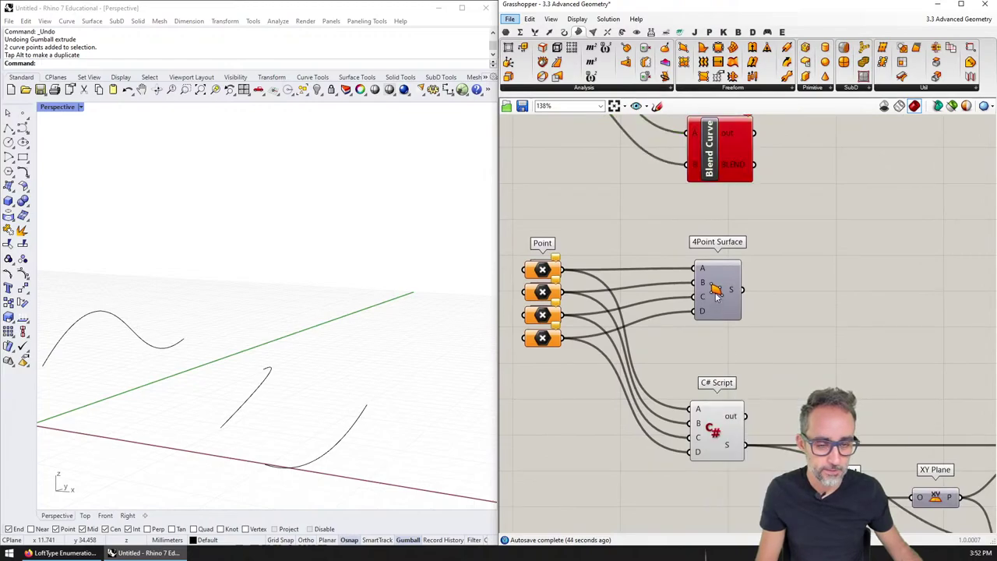
pyautogui.rightClick(718, 405)
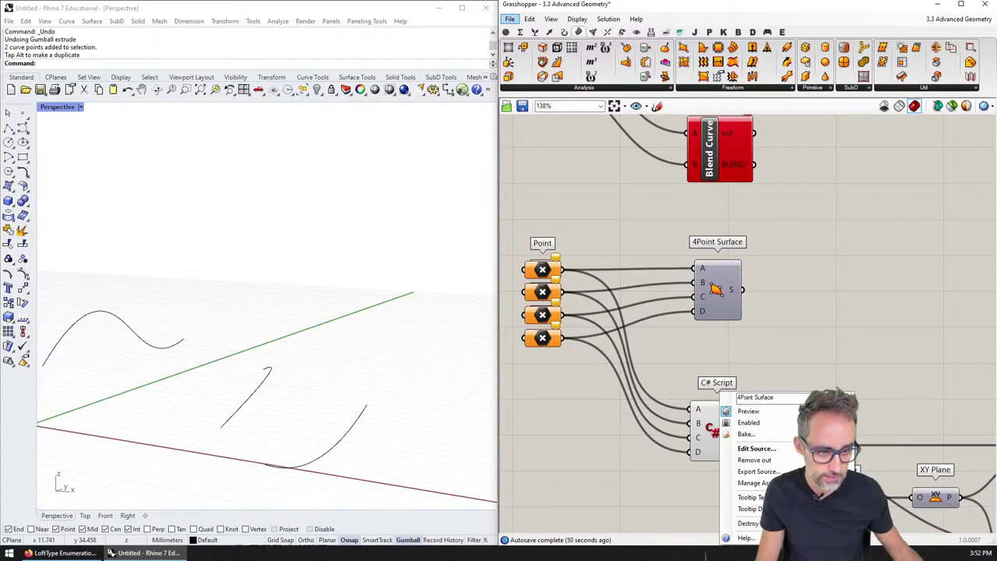
pyautogui.press('Return')
# Step: Rename the C# Script component below Brep | Plane as Brep Plane Intersection
pyautogui.scroll(-3, 948, 428)
pyautogui.moveTo(949, 429); pyautogui.dragTo(721, 362, button='right')
pyautogui.scroll(2, 781, 440)
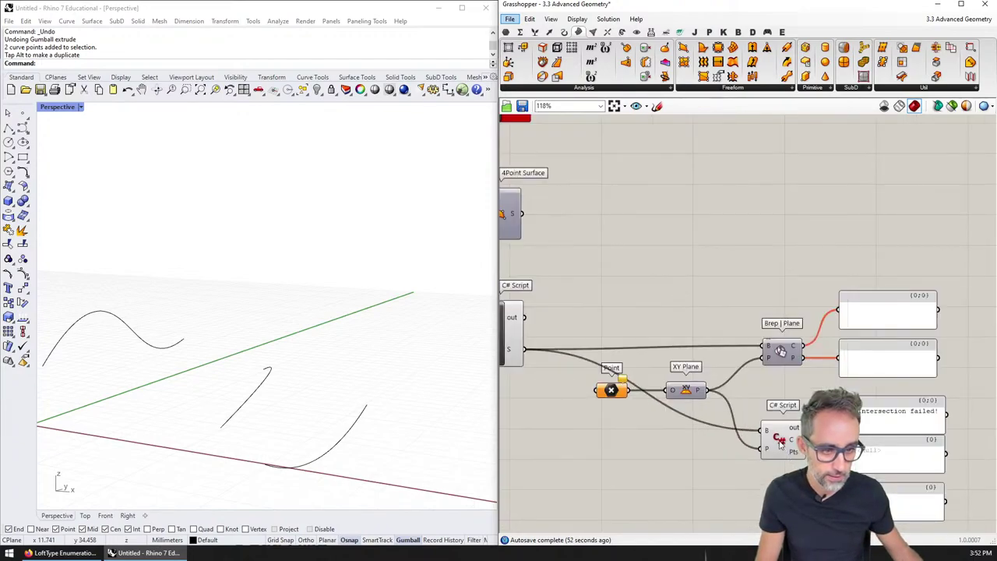
pyautogui.moveTo(781, 352)
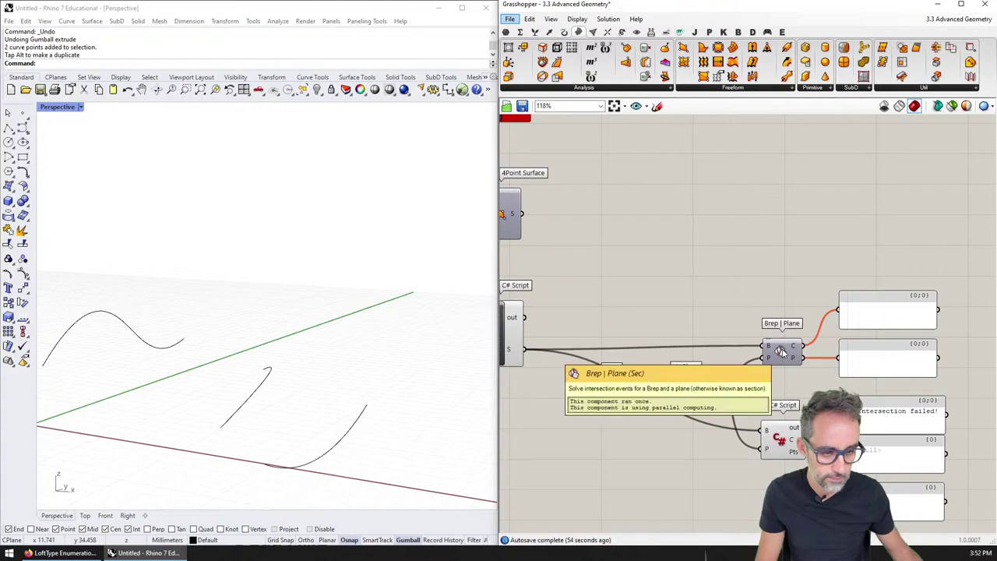
pyautogui.rightClick(782, 441)
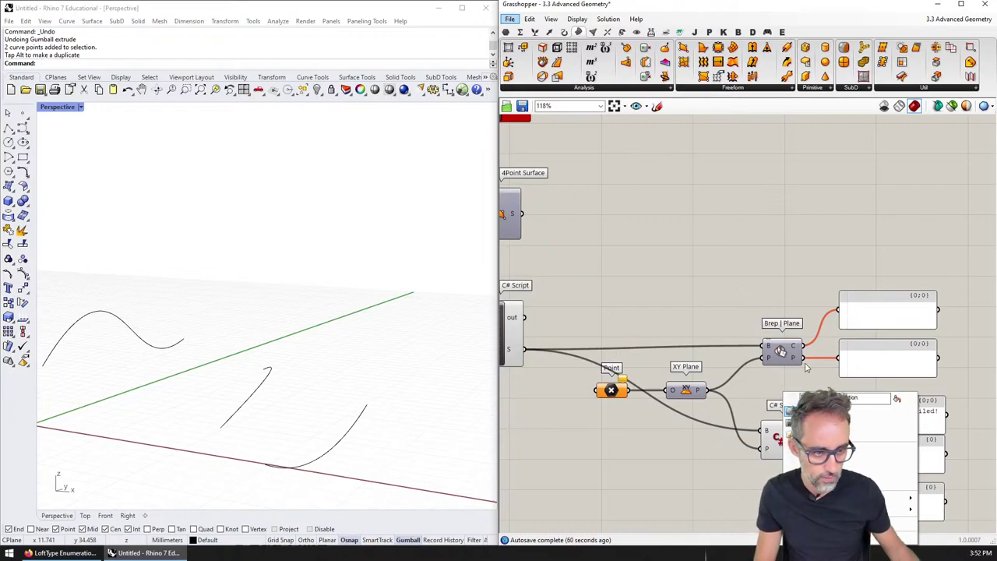
pyautogui.press('Return')
pyautogui.scroll(-3, 761, 328)
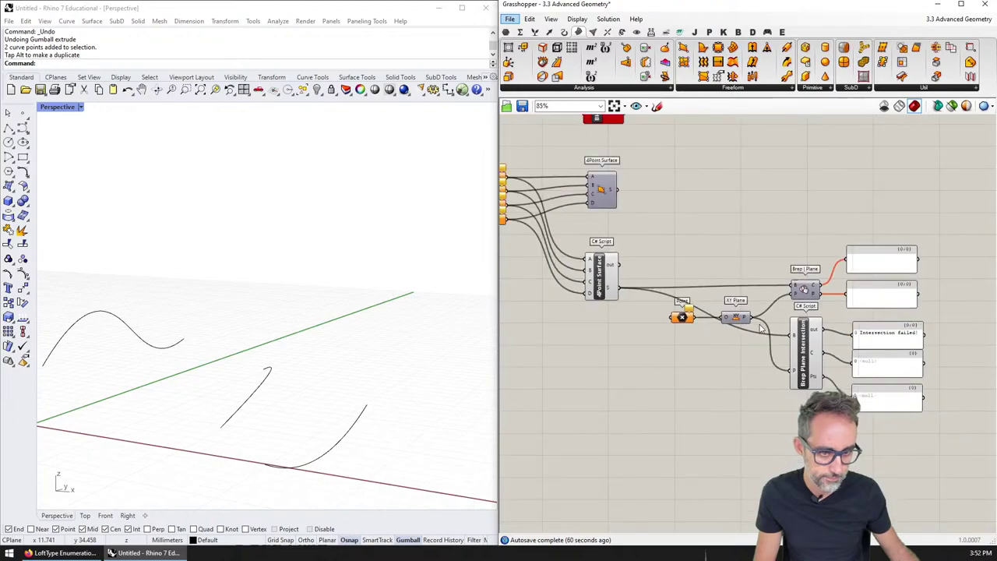
pyautogui.moveTo(708, 329); pyautogui.dragTo(748, 363, button='right')
pyautogui.scroll(-1, 748, 363)
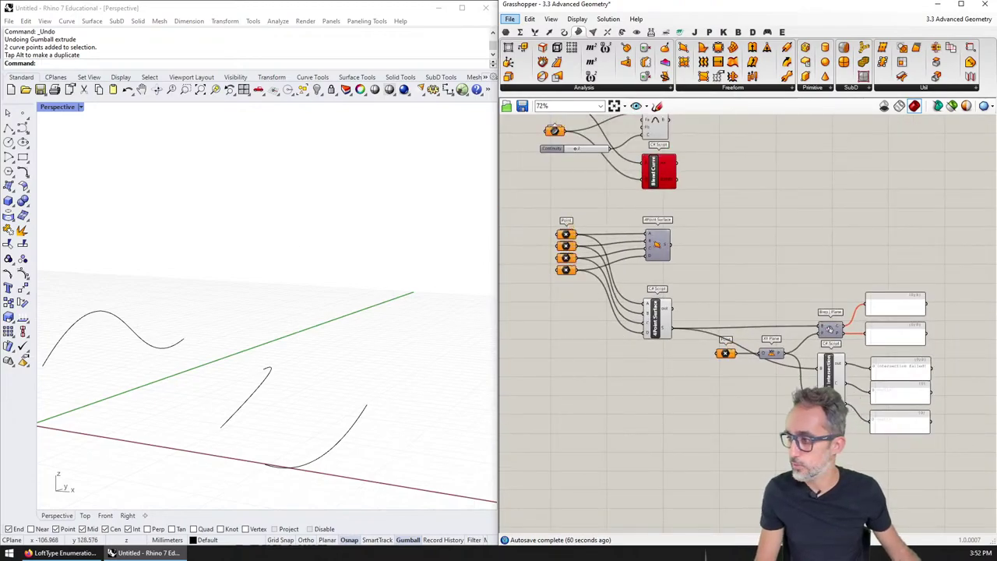
pyautogui.moveTo(1, 242); pyautogui.dragTo(125, 242)
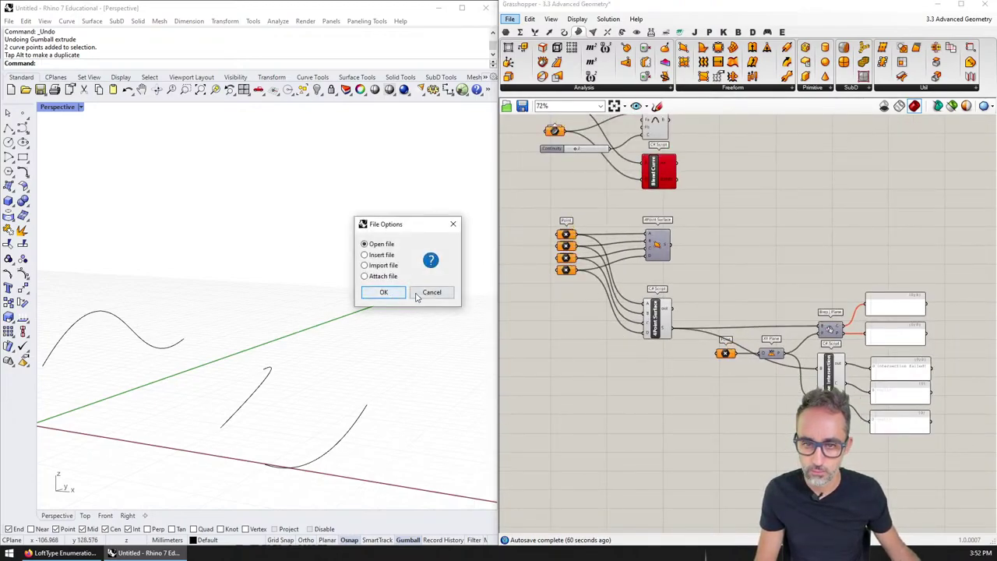
pyautogui.click(572, 304)
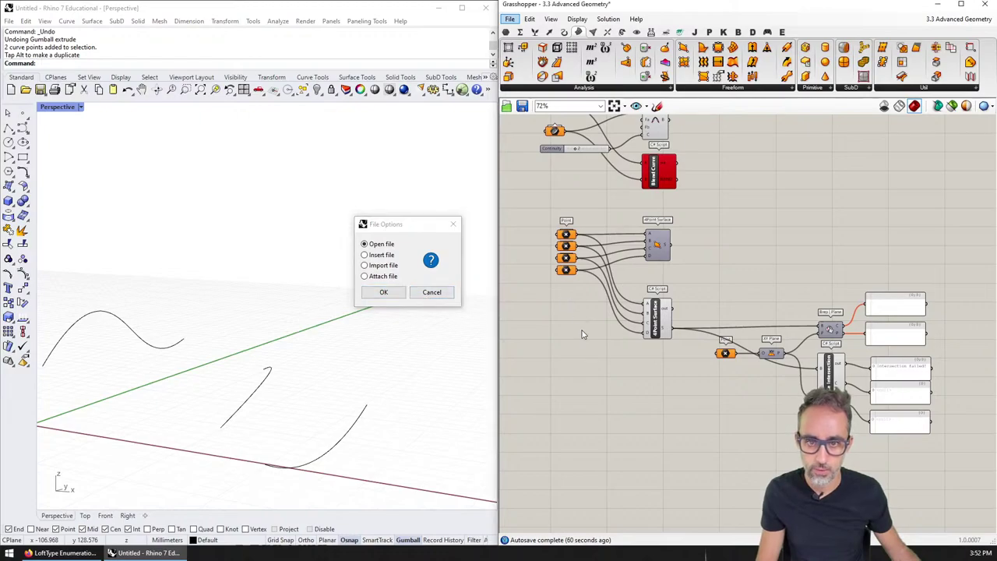
pyautogui.click(432, 292)
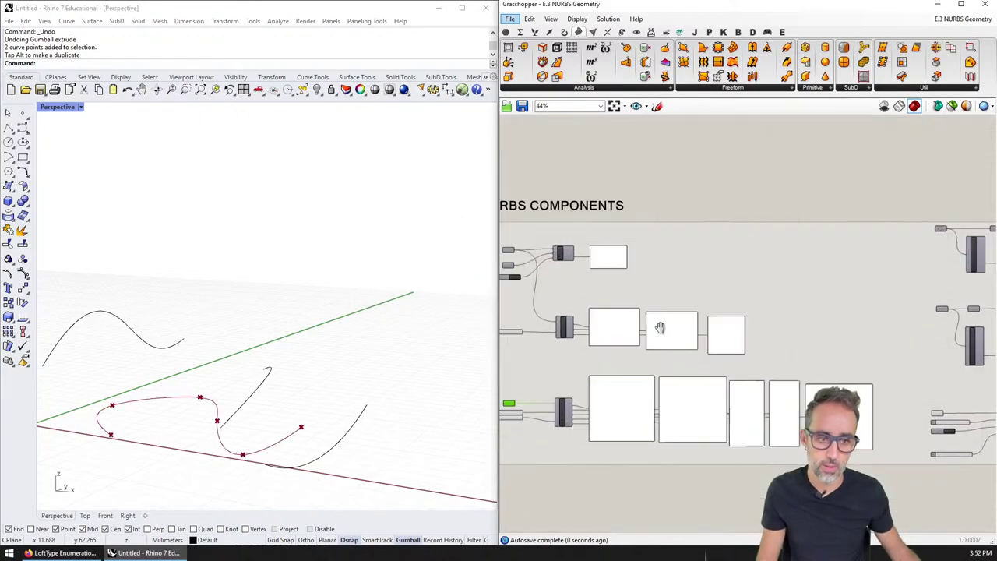
# Step: Switch to the 4.2 List as Data Inputs definition and internalise the data of the Curve parameter feeding the lofts
pyautogui.scroll(-5, 659, 328)
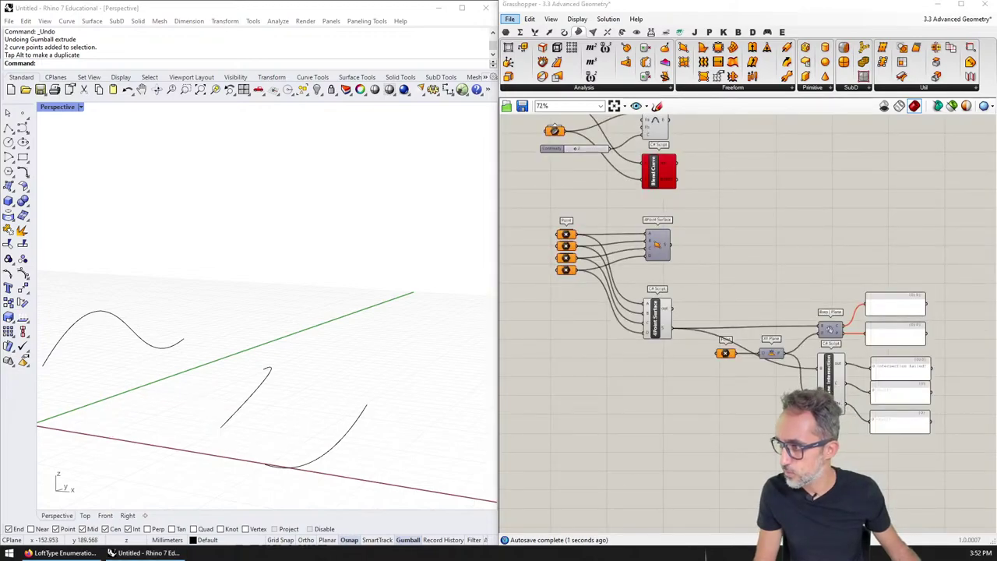
pyautogui.hotkey('ctrl', 'Tab')
pyautogui.hotkey('ctrl', 'Tab')
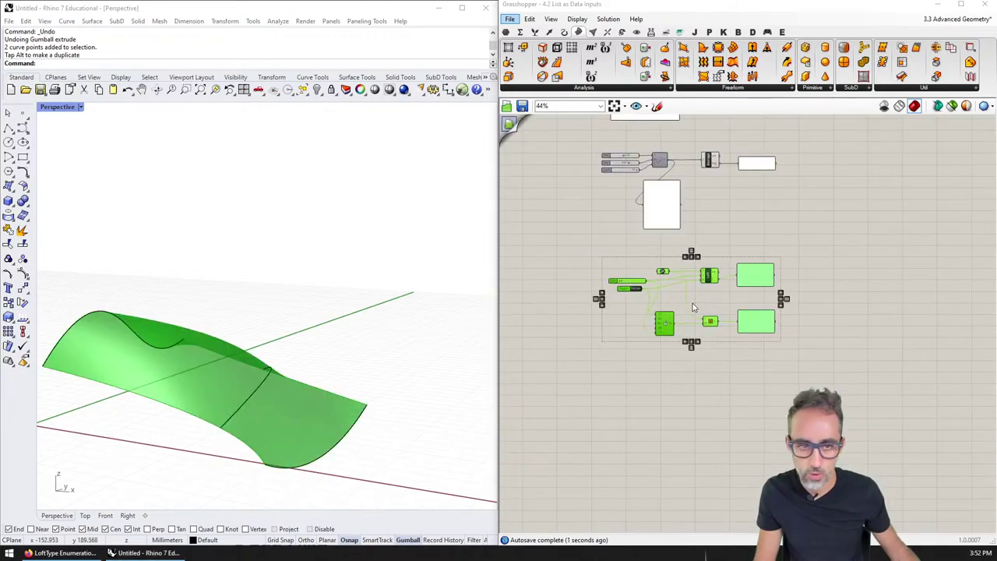
pyautogui.scroll(5, 622, 293)
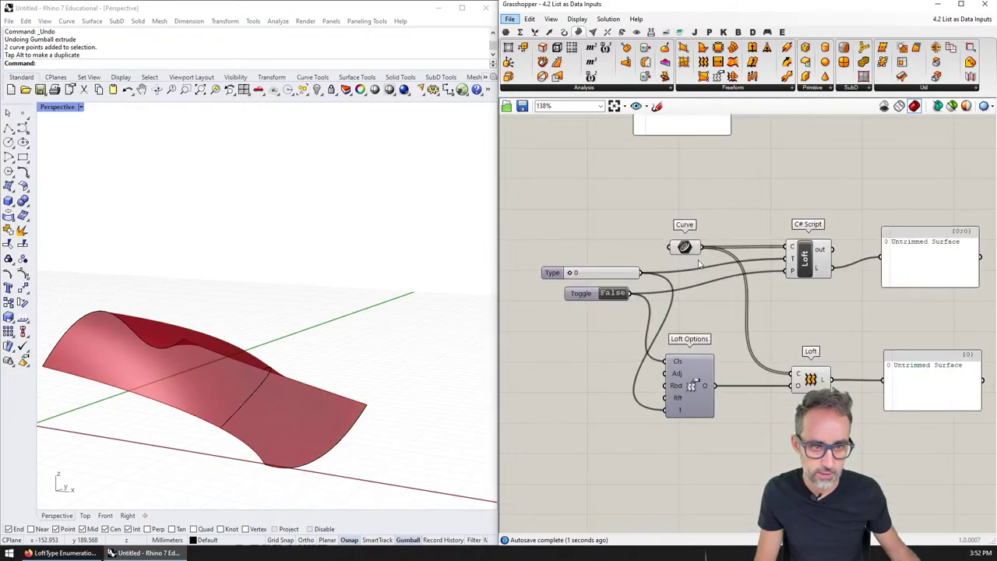
pyautogui.rightClick(689, 244)
pyautogui.click(585, 248)
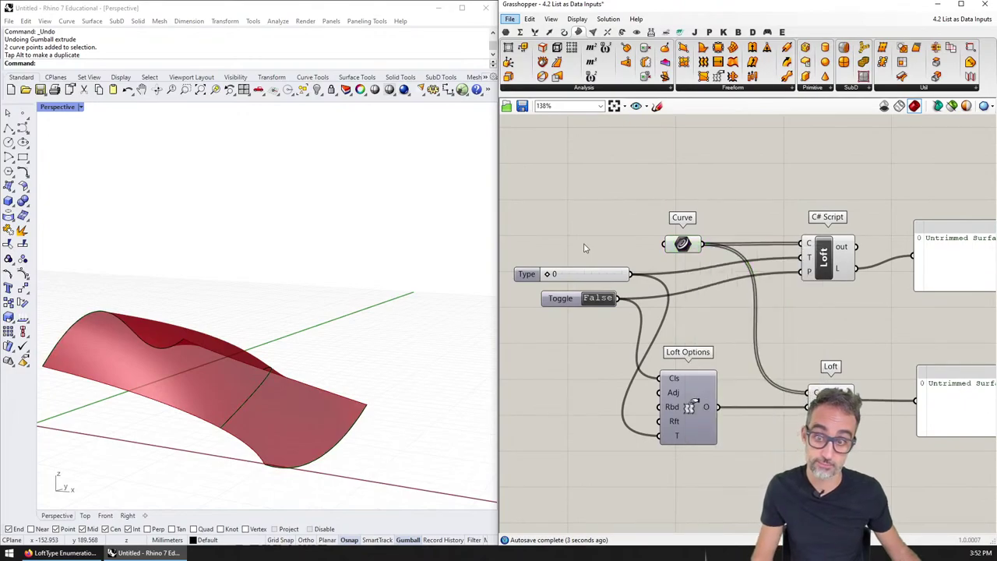
# Step: Delete the three loft source curves from the Rhino document
pyautogui.click(682, 244)
pyautogui.moveTo(459, 234); pyautogui.dragTo(153, 404)
pyautogui.press('Delete')
pyautogui.moveTo(153, 415); pyautogui.dragTo(268, 293, button='right')
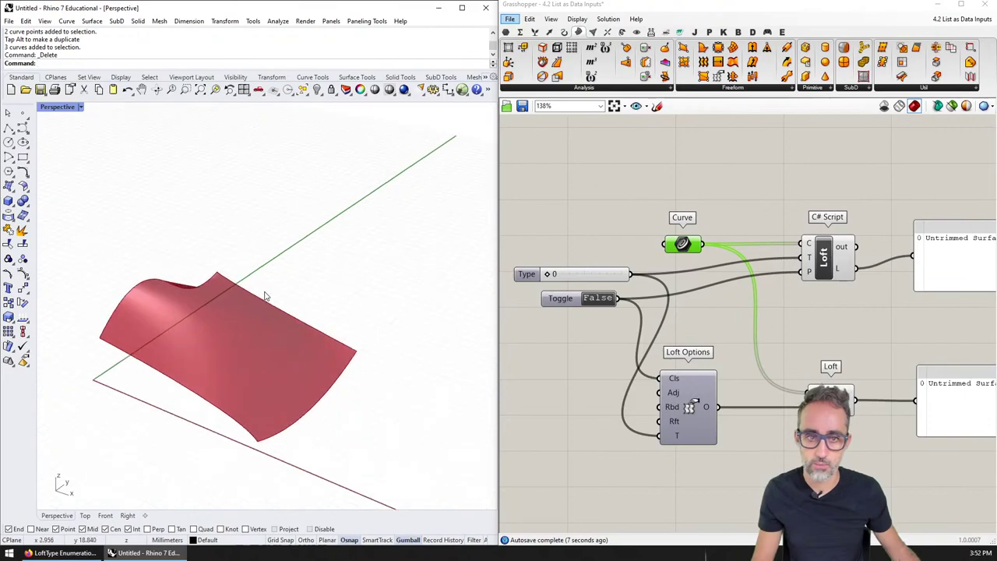
# Step: Save the 4.2 List as Data Inputs definition and open 3.3 Advanced Geometry.3dm in Rhino
pyautogui.click(618, 217)
pyautogui.scroll(-5, 660, 289)
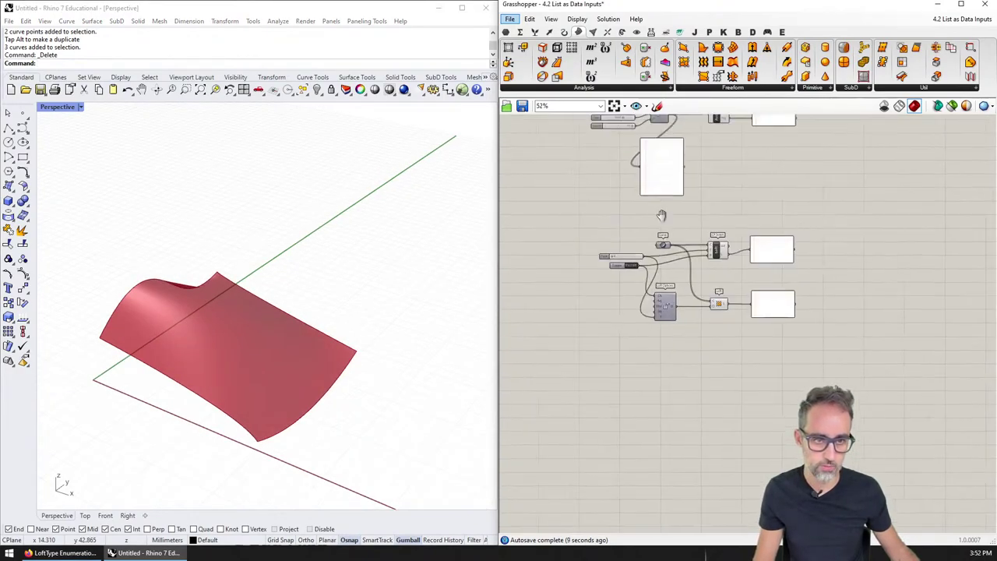
pyautogui.scroll(2, 657, 313)
pyautogui.hotkey('ctrl', 's')
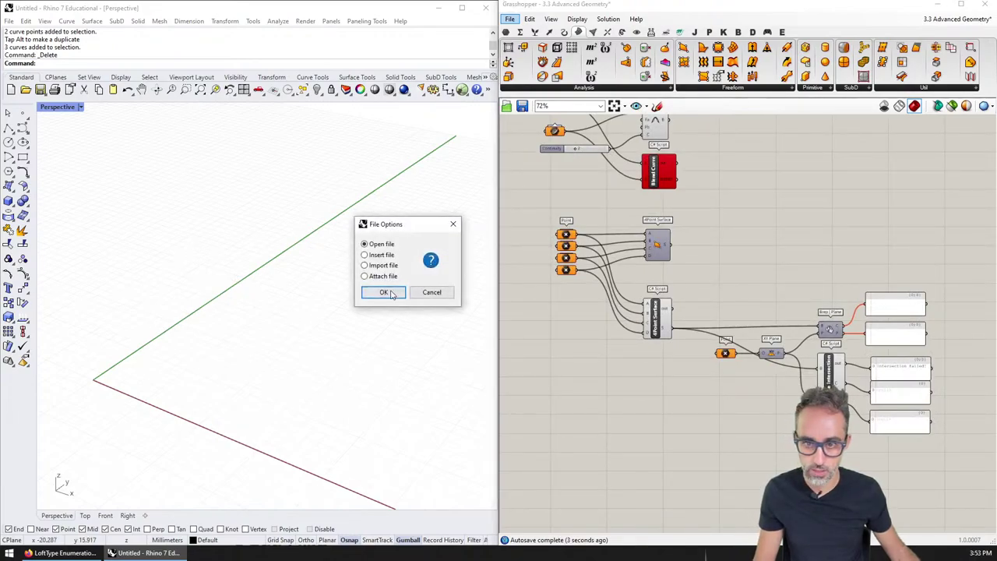
pyautogui.click(383, 291)
pyautogui.click(241, 302)
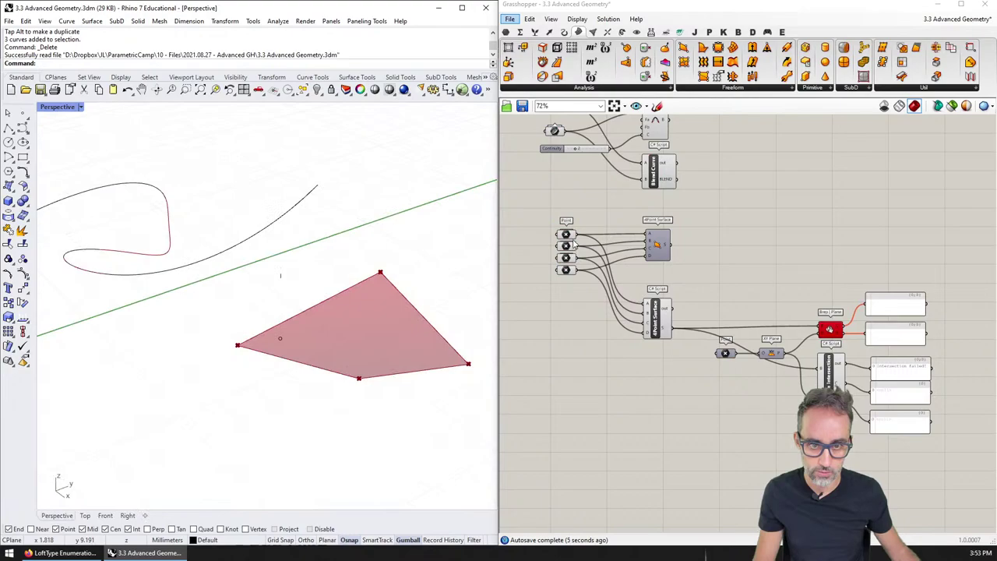
# Step: Internalise the data of the four Point parameters that feed the 4Point Surface components
pyautogui.rightClick(574, 228)
pyautogui.click(615, 414)
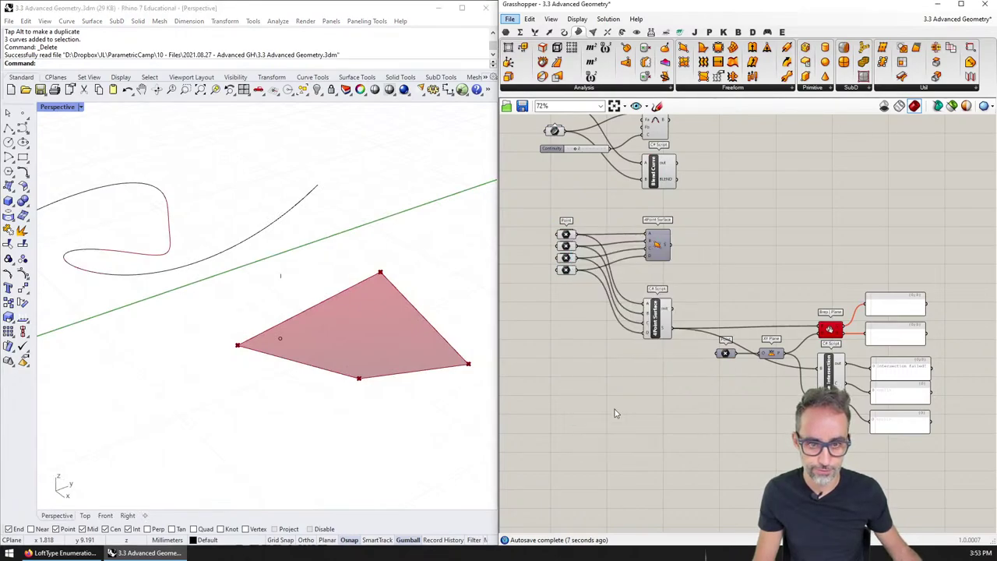
pyautogui.rightClick(573, 251)
pyautogui.click(615, 420)
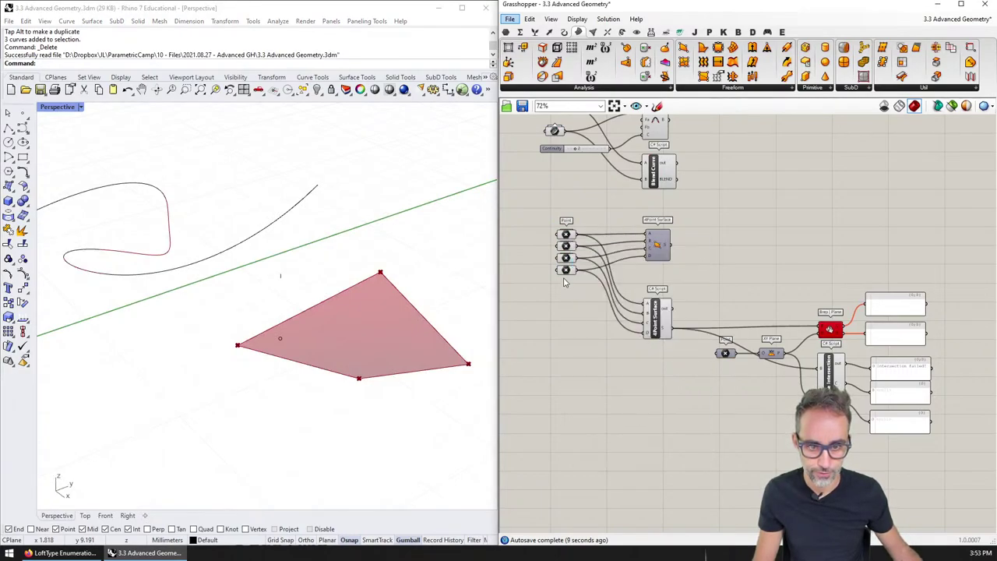
pyautogui.rightClick(566, 257)
pyautogui.click(623, 445)
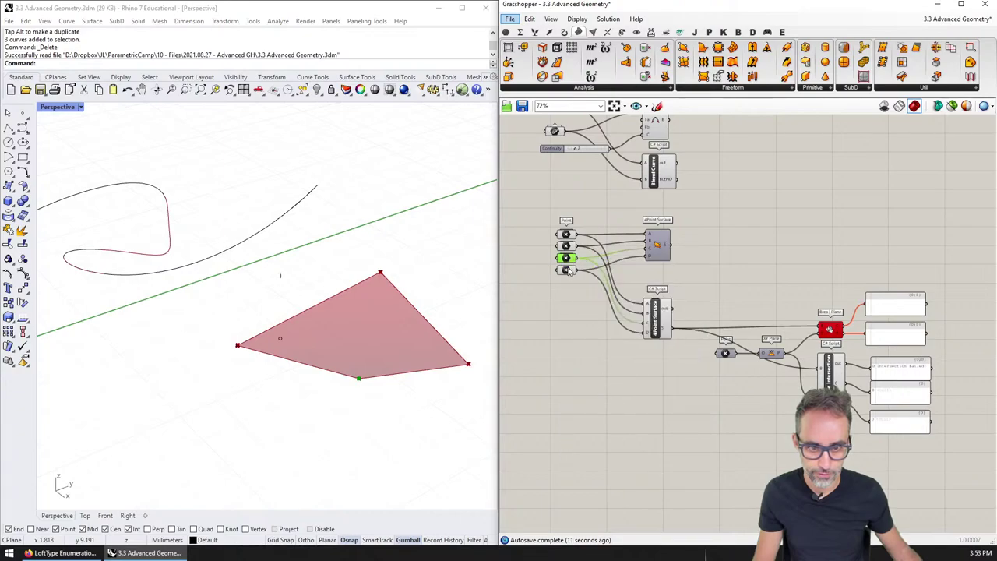
pyautogui.rightClick(570, 269)
pyautogui.click(620, 405)
# Step: Internalise the data of the two Curve parameters feeding the Blend Curve components
pyautogui.scroll(3, 586, 218)
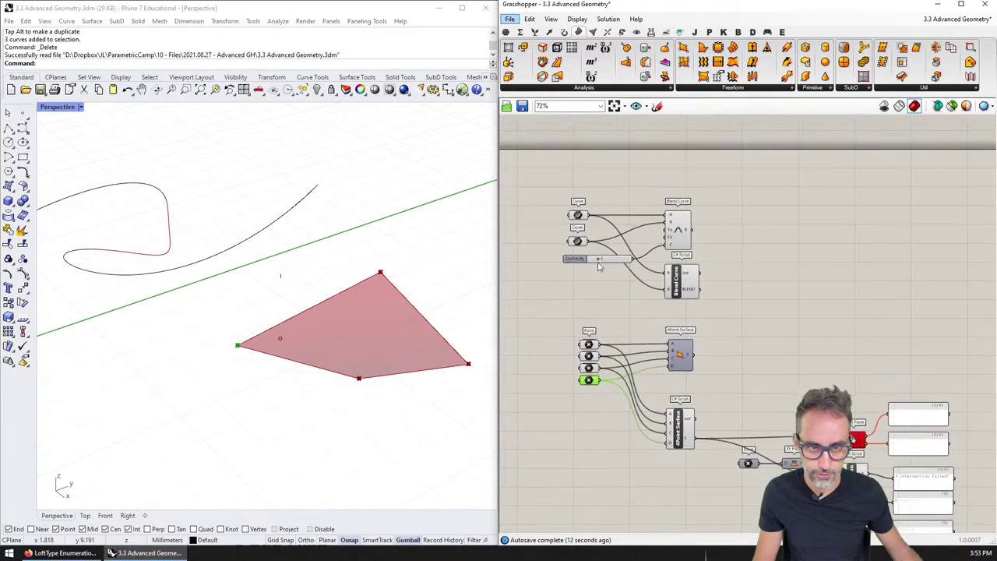
pyautogui.rightClick(585, 204)
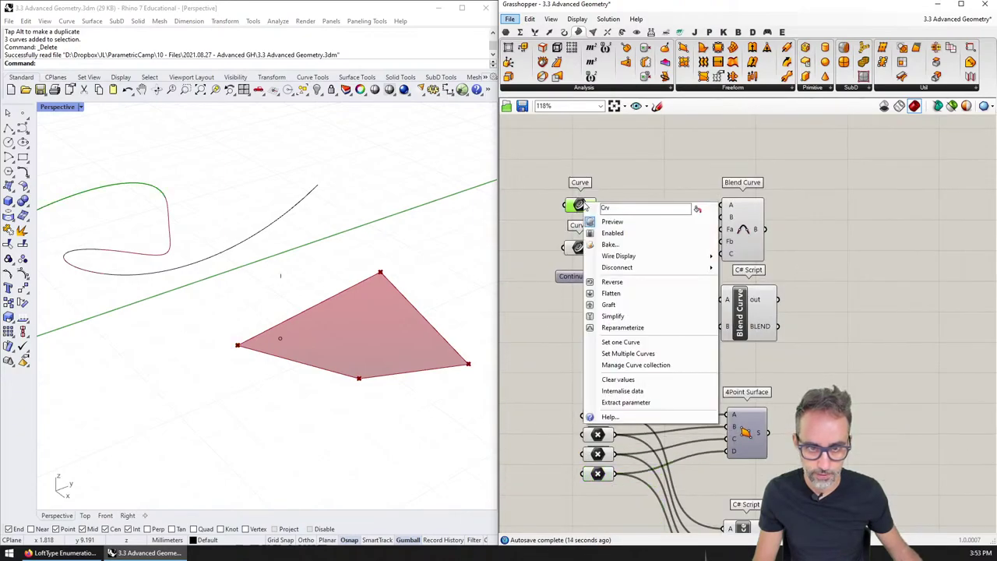
pyautogui.click(658, 391)
pyautogui.rightClick(580, 243)
pyautogui.click(636, 395)
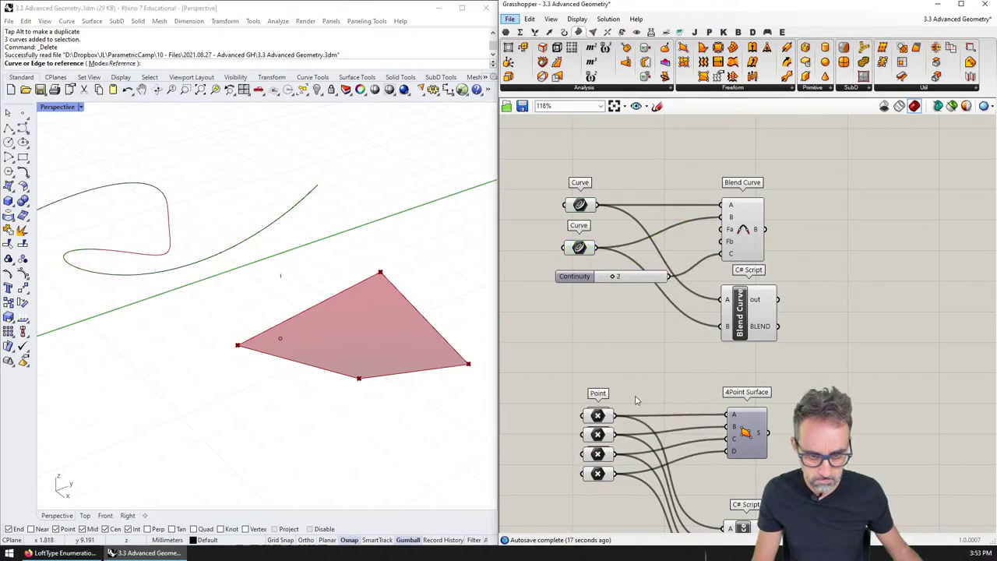
pyautogui.press('Escape')
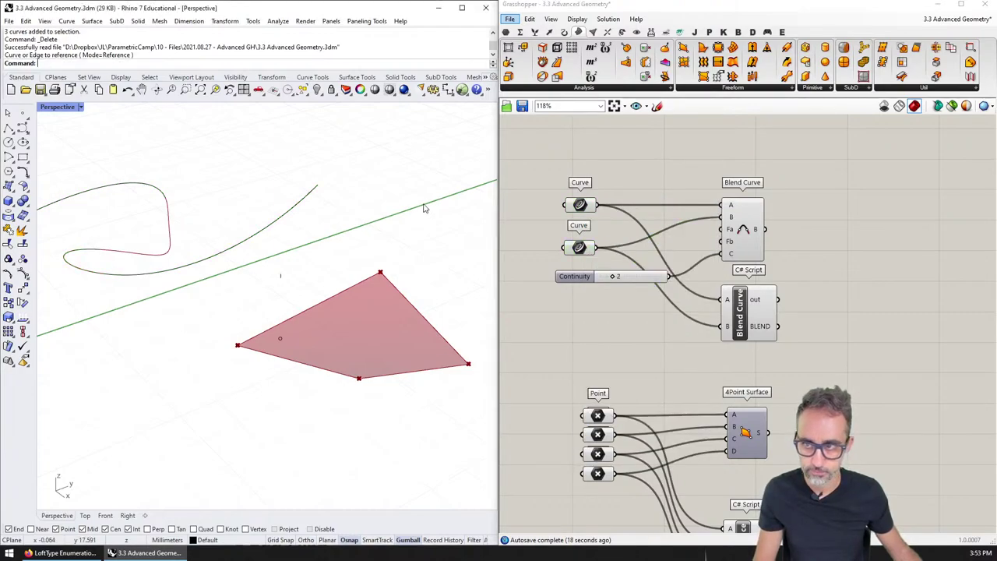
pyautogui.rightClick(581, 248)
pyautogui.click(632, 436)
# Step: Internalise the data of the Point parameter that feeds the XY Plane component
pyautogui.moveTo(655, 379); pyautogui.dragTo(597, 271, button='right')
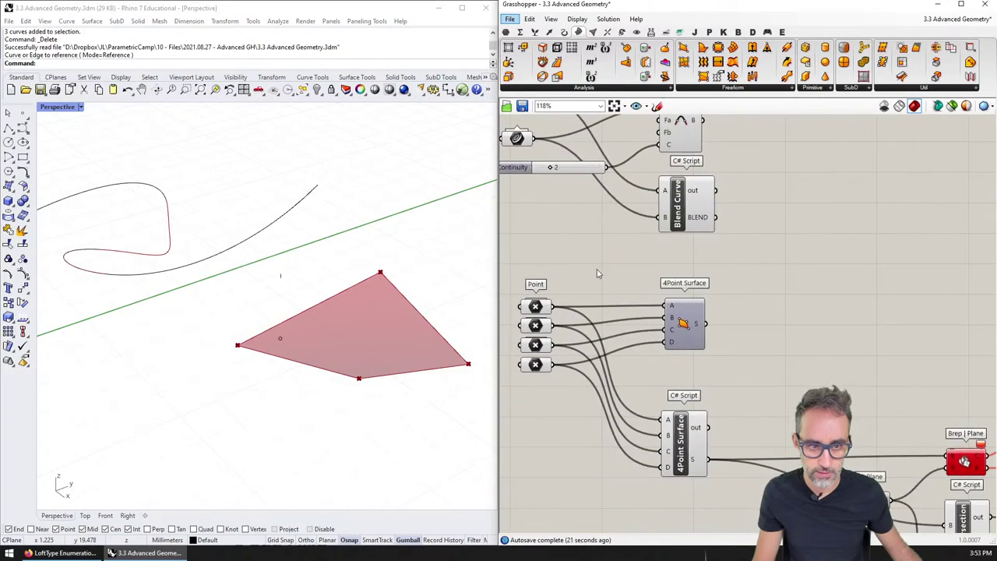
pyautogui.scroll(-3, 598, 270)
pyautogui.scroll(3, 698, 391)
pyautogui.scroll(2, 702, 393)
pyautogui.click(701, 382)
pyautogui.rightClick(702, 381)
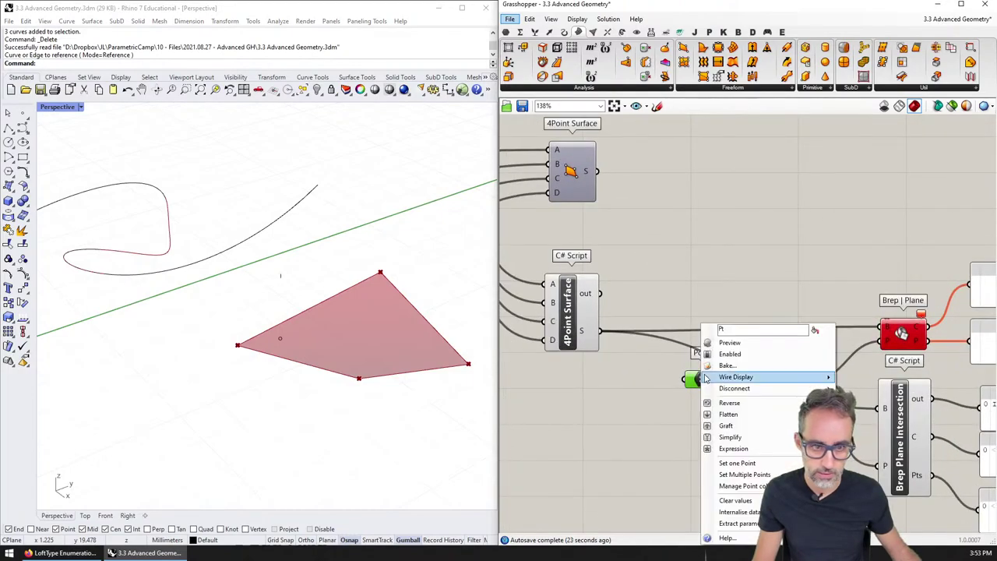
pyautogui.click(750, 513)
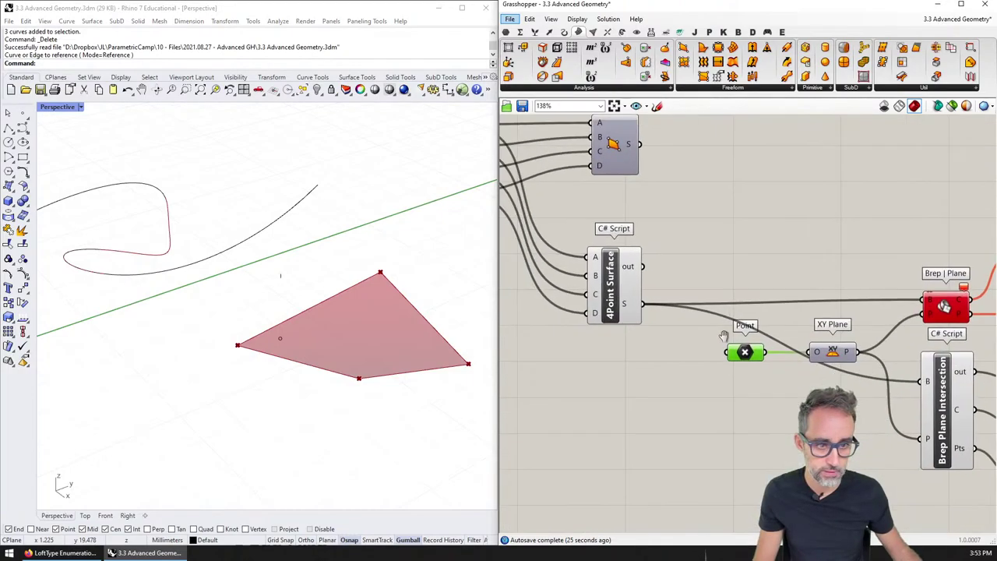
pyautogui.scroll(-3, 749, 401)
pyautogui.scroll(-2, 739, 314)
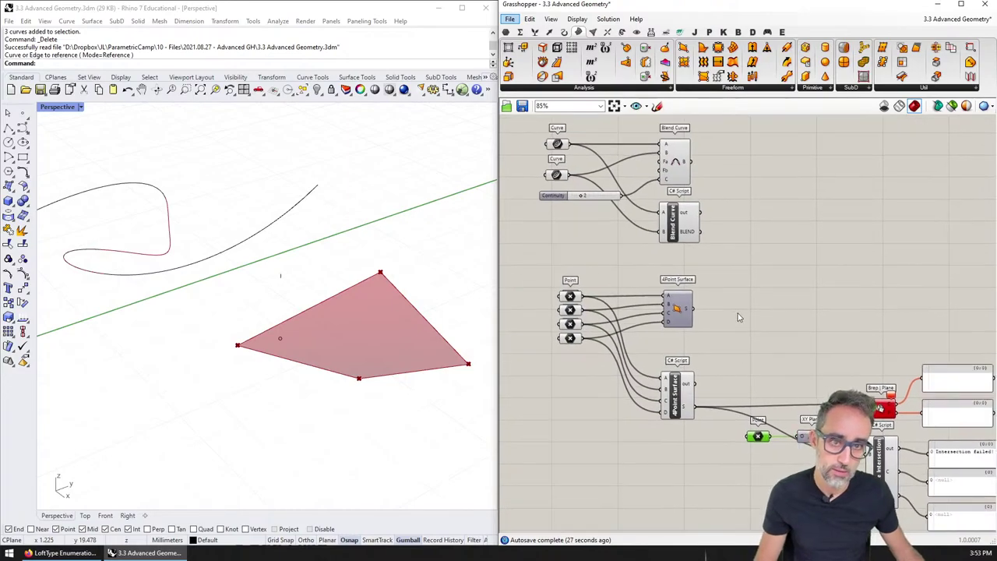
# Step: Copy all components of the 3.3 definition into the E.3 NURBS Geometry definition and place them below the NURBS COMPONENTS group
pyautogui.moveTo(570, 148); pyautogui.dragTo(927, 485)
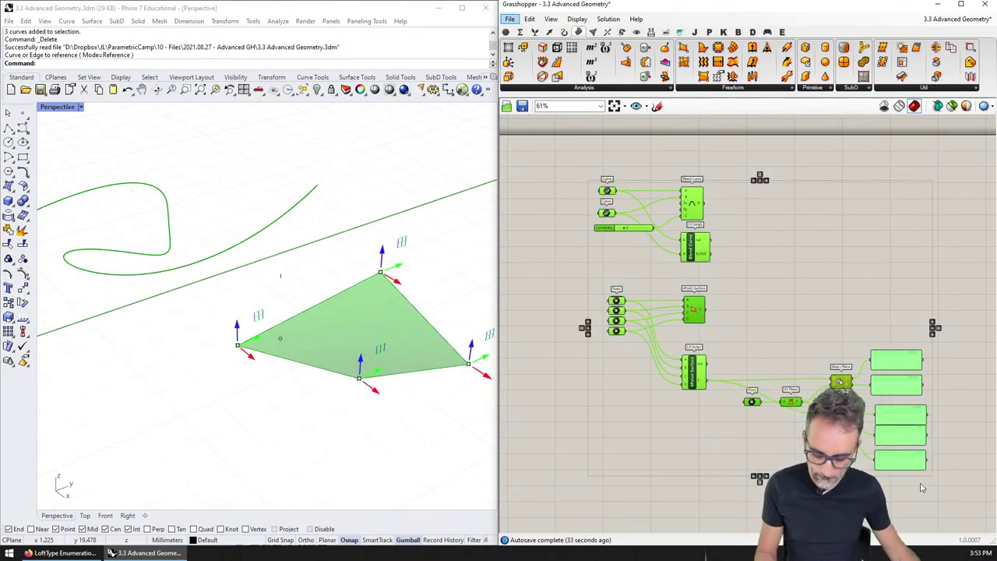
pyautogui.hotkey('ctrl', 'Tab')
pyautogui.hotkey('ctrl', 'v')
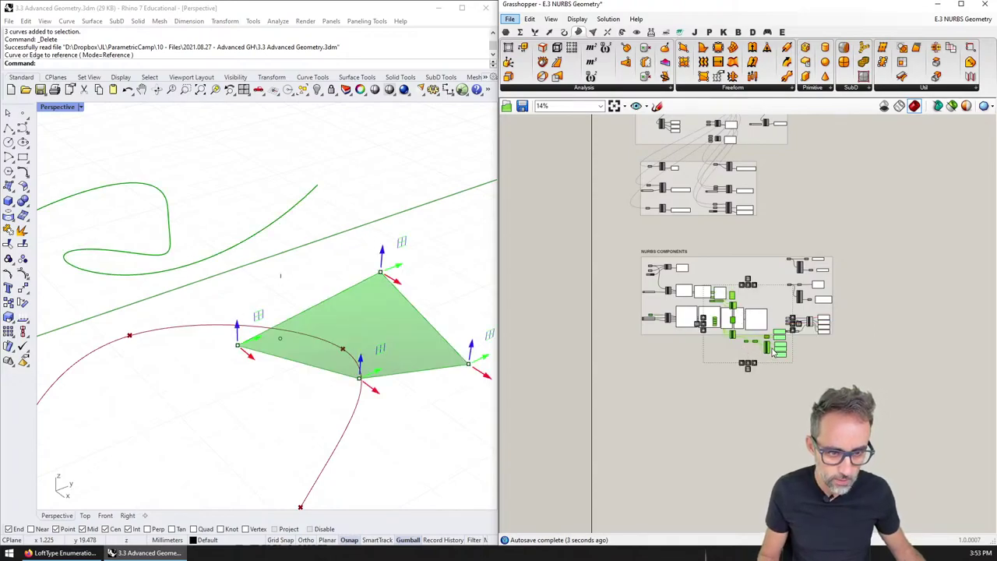
pyautogui.moveTo(768, 352); pyautogui.dragTo(676, 446)
pyautogui.click(754, 298)
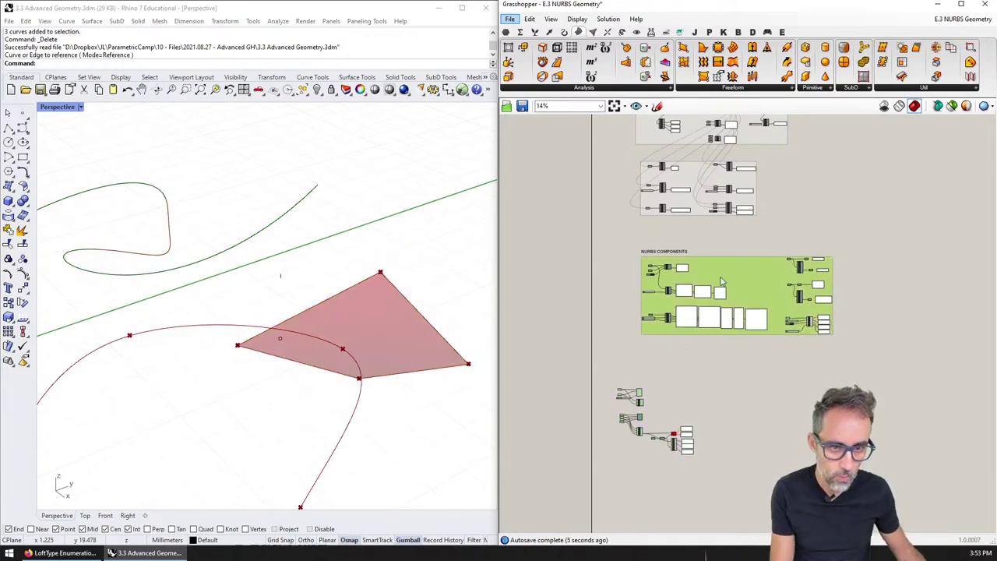
pyautogui.moveTo(616, 260); pyautogui.dragTo(878, 340)
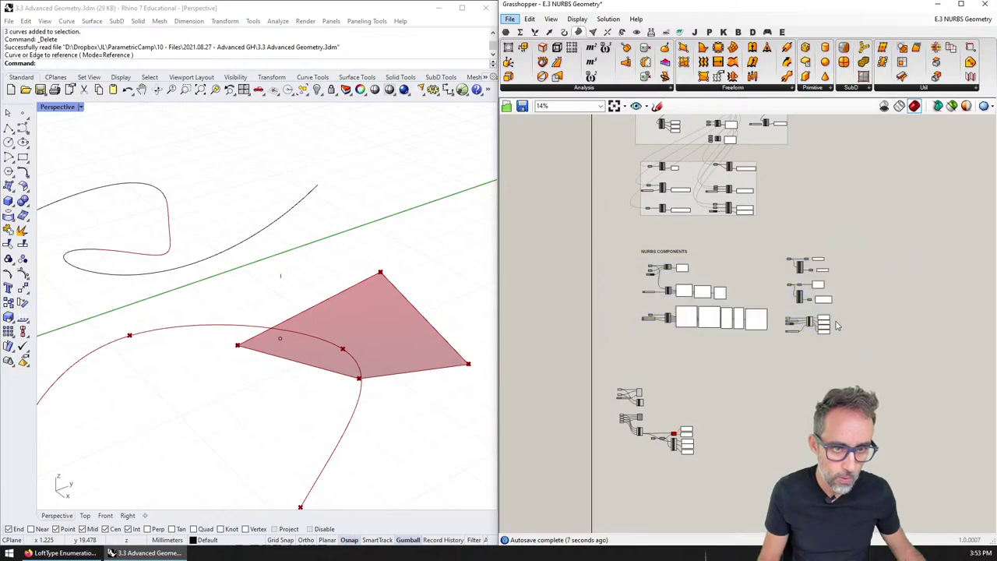
pyautogui.scroll(4, 700, 181)
pyautogui.scroll(-4, 707, 215)
pyautogui.hotkey('ctrl', 'z')
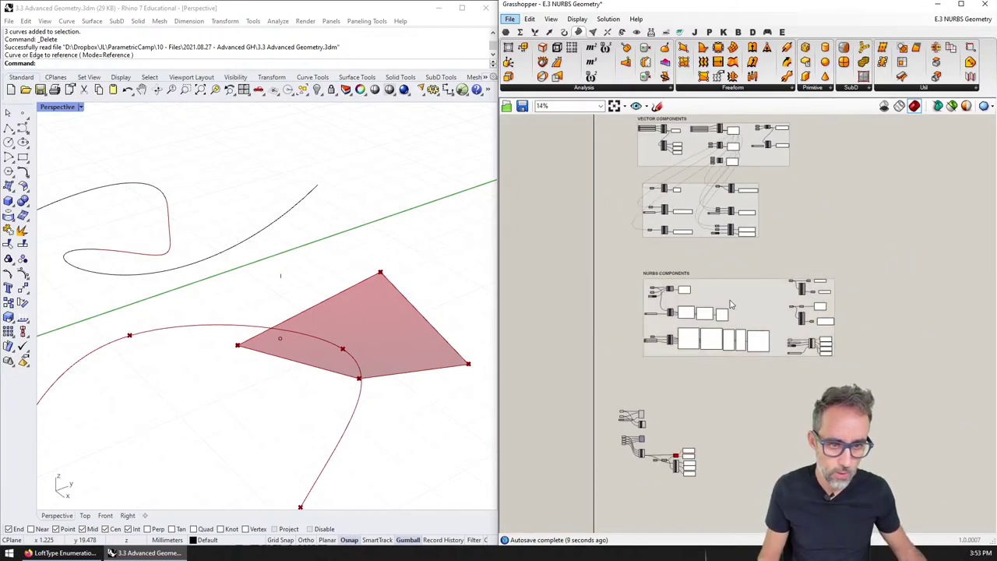
# Step: Move the pasted components beside the NURBS COMPONENTS group and shift that group down to leave space under its heading
pyautogui.scroll(-2, 626, 387)
pyautogui.moveTo(584, 374); pyautogui.dragTo(743, 475)
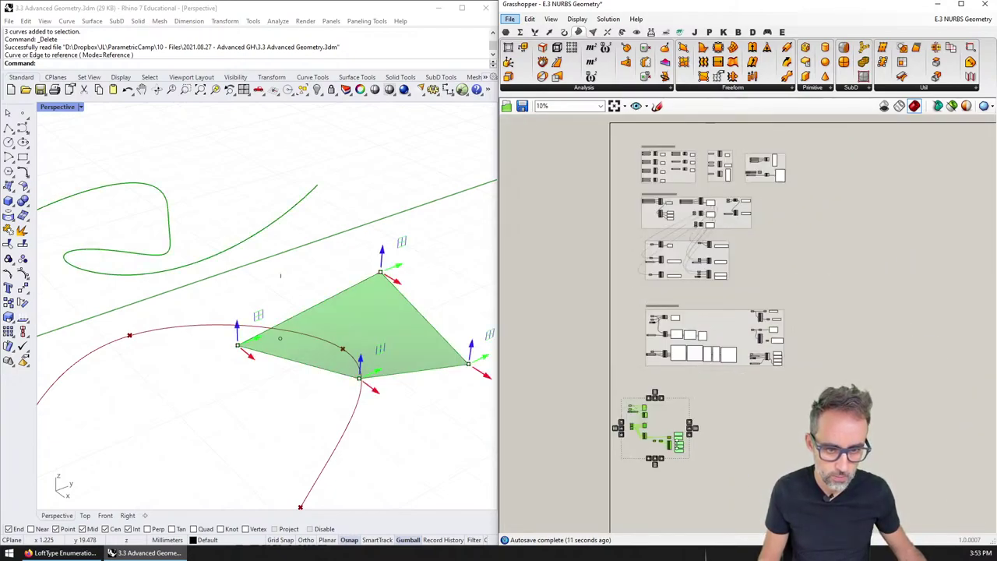
pyautogui.moveTo(670, 450); pyautogui.dragTo(607, 348)
pyautogui.click(703, 379)
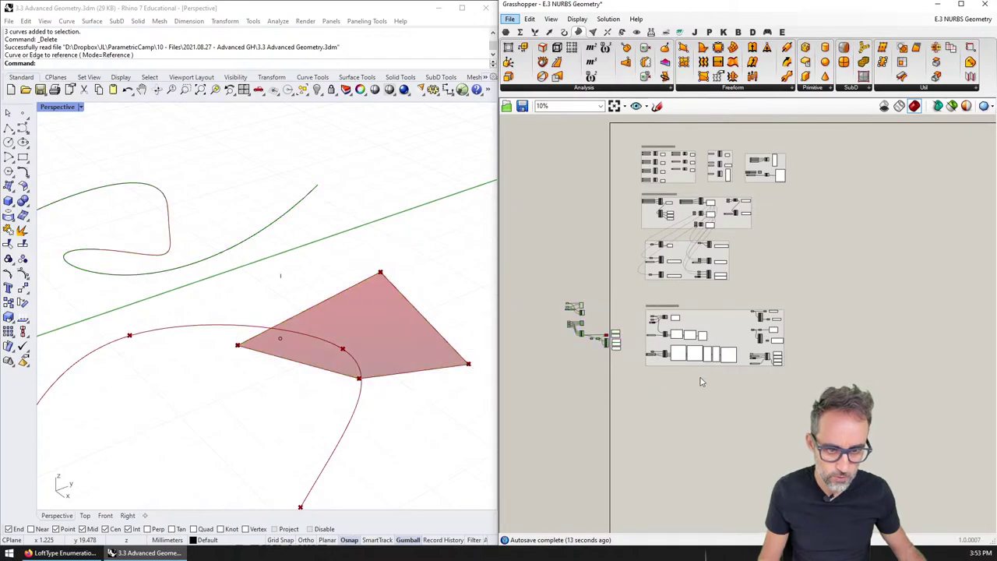
pyautogui.moveTo(737, 325); pyautogui.dragTo(737, 378)
pyautogui.scroll(10, 592, 323)
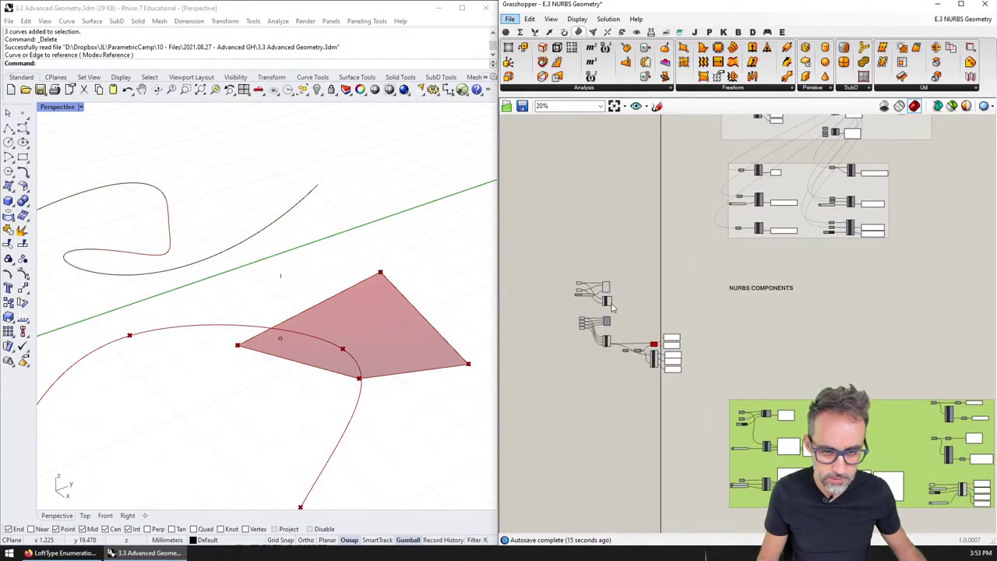
pyautogui.click(689, 301)
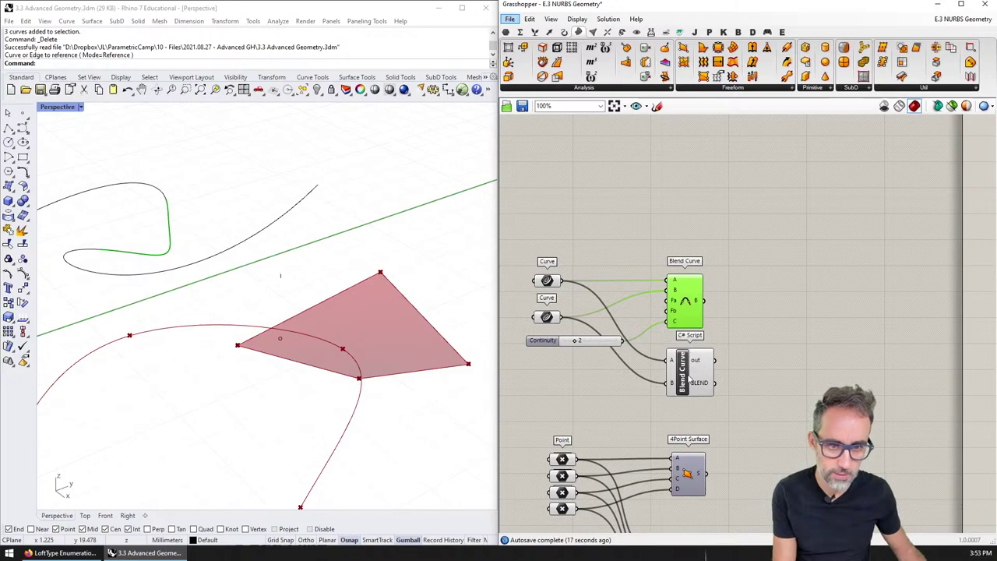
pyautogui.press('Delete')
pyautogui.moveTo(689, 380); pyautogui.dragTo(690, 365)
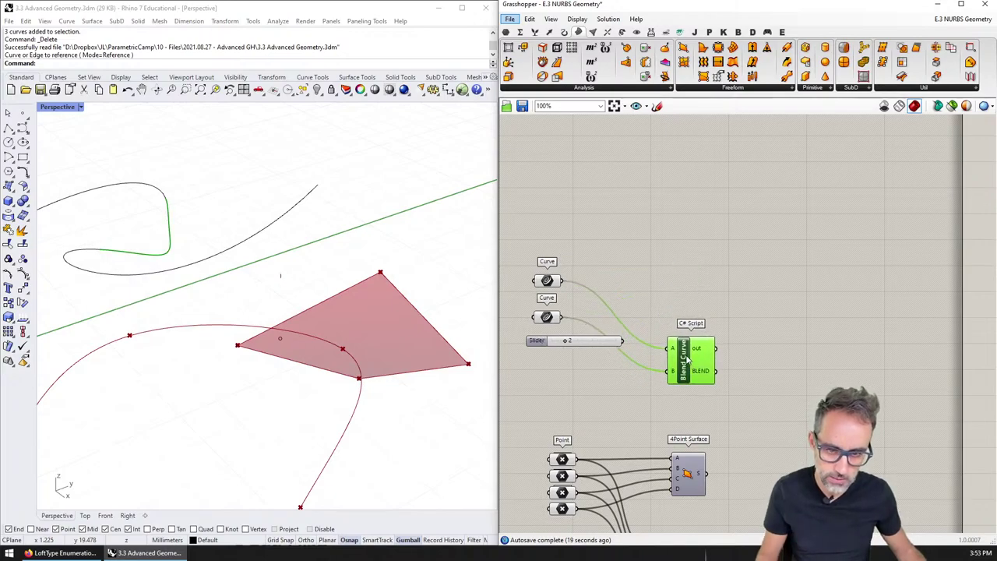
pyautogui.hotkey('ctrl', 'z')
pyautogui.hotkey('ctrl', 'z')
pyautogui.press('Delete')
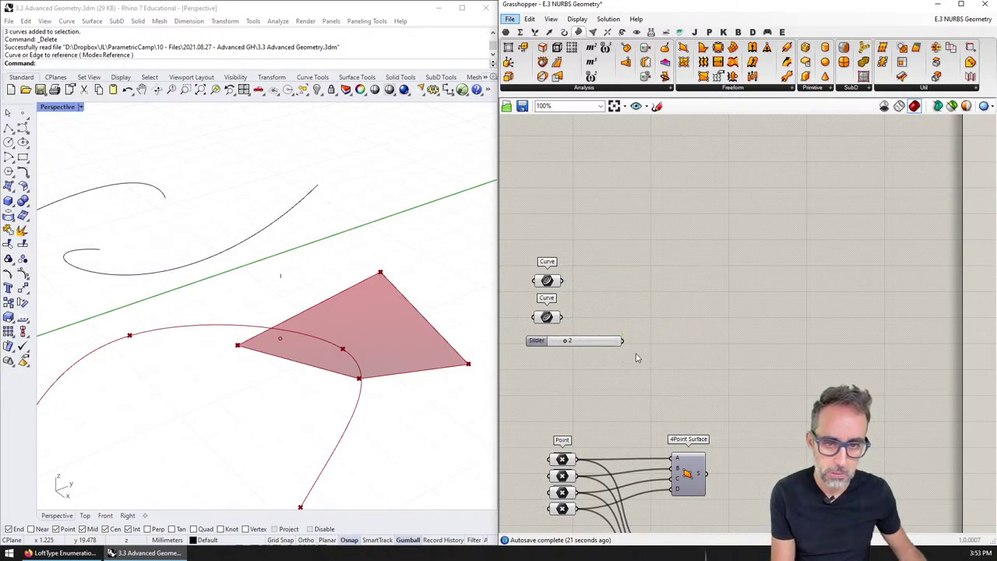
pyautogui.hotkey('ctrl', 'z')
# Step: Delete the Continuity slider connected to the native Blend Curve component
pyautogui.click(597, 343)
pyautogui.press('Delete')
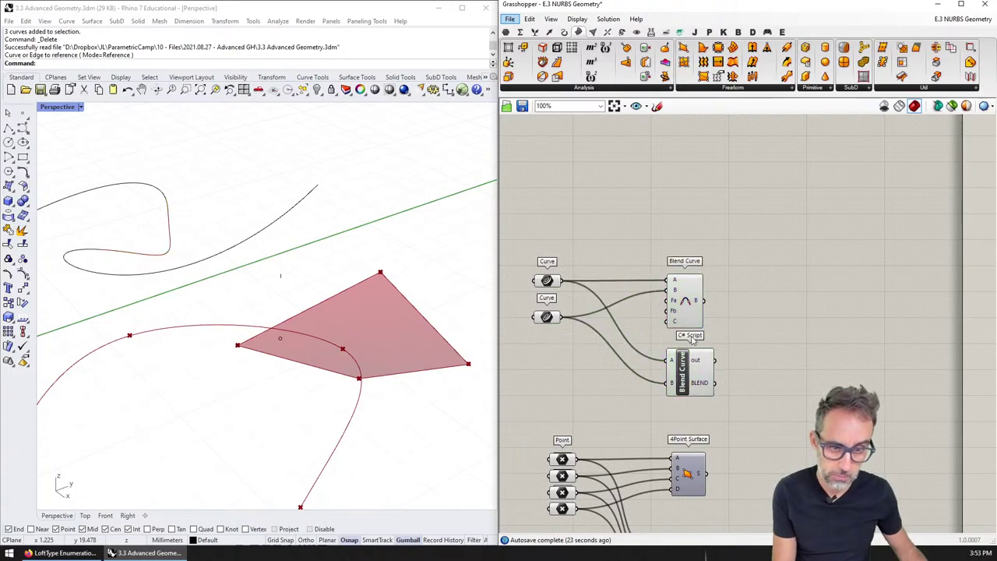
# Step: Create a new Rhino document without a template and maximise its Perspective viewport
pyautogui.click(278, 171)
pyautogui.click(11, 89)
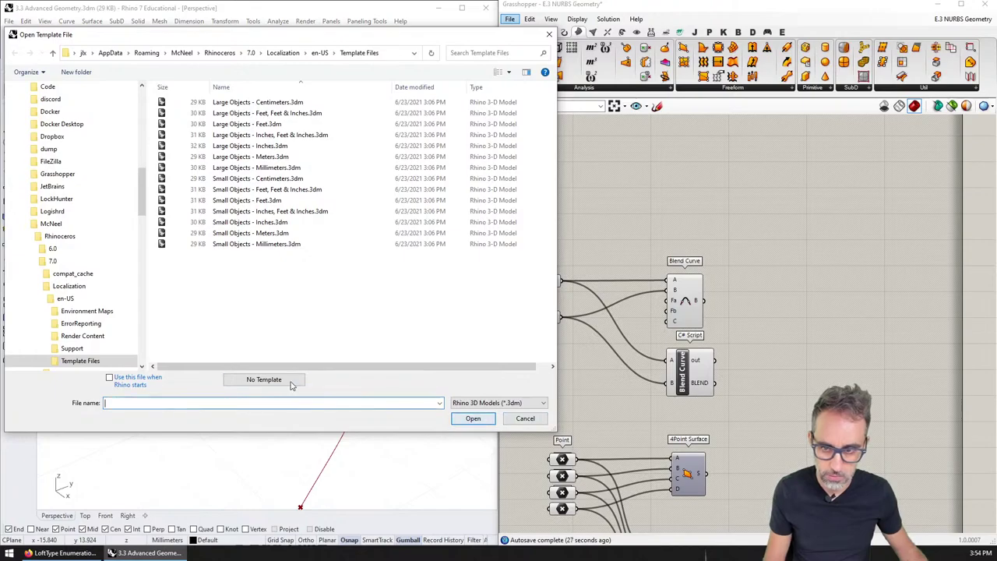
pyautogui.click(291, 385)
pyautogui.click(574, 270)
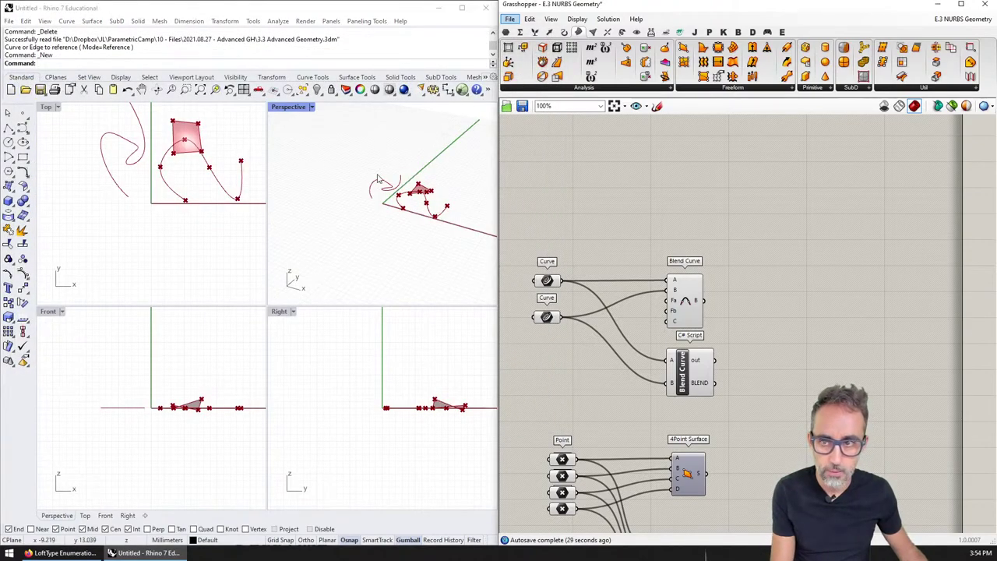
pyautogui.doubleClick(284, 109)
pyautogui.scroll(3, 308, 347)
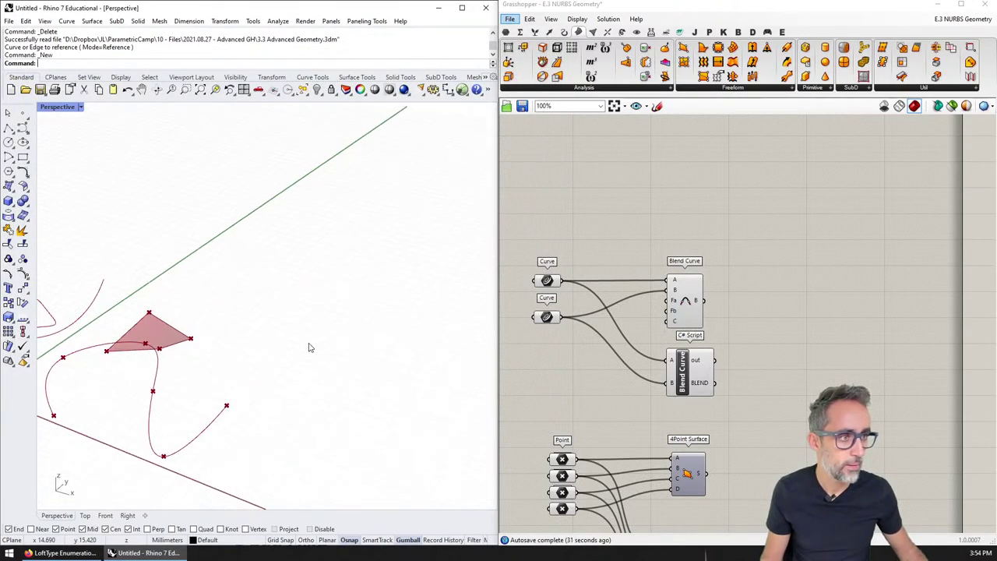
pyautogui.keyDown('shift'); pyautogui.moveTo(501, 348); pyautogui.dragTo(594, 291, button='right'); pyautogui.keyUp('shift')
# Step: Hide the preview of the two Curve parameters feeding the Blend Curve script
pyautogui.moveTo(562, 253); pyautogui.dragTo(534, 345)
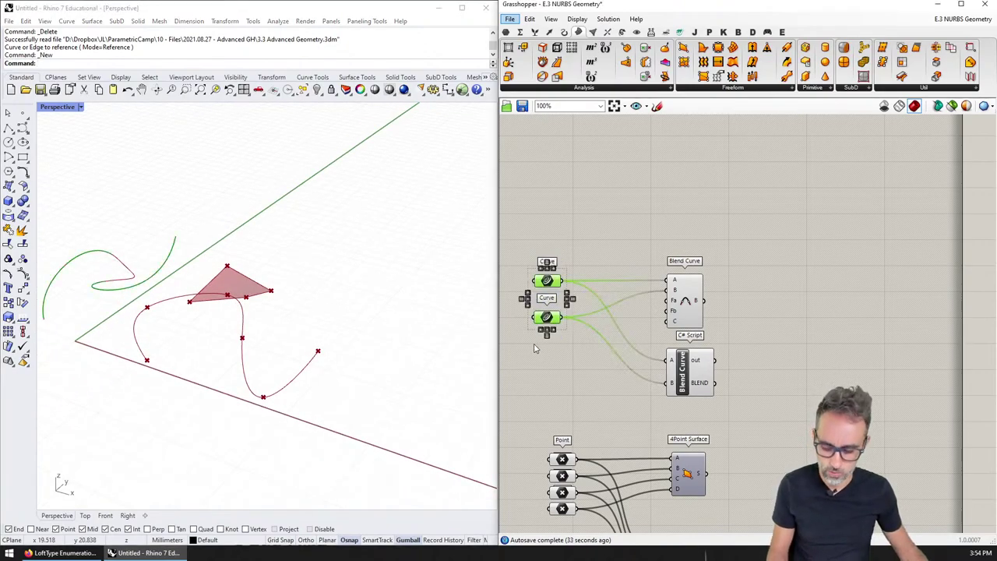
pyautogui.hotkey('ctrl', 'q')
# Step: Delete the native Blend Curve component and move the Blend Curve C# Script into its place
pyautogui.click(683, 295)
pyautogui.press('Delete')
pyautogui.moveTo(691, 377); pyautogui.dragTo(685, 306)
# Step: Delete the native 4Point Surface component and align the 4Point Surface C# Script with its four Point parameters
pyautogui.moveTo(632, 362); pyautogui.dragTo(663, 288, button='right')
pyautogui.click(724, 399)
pyautogui.press('Delete')
pyautogui.moveTo(724, 399); pyautogui.dragTo(712, 310, button='right')
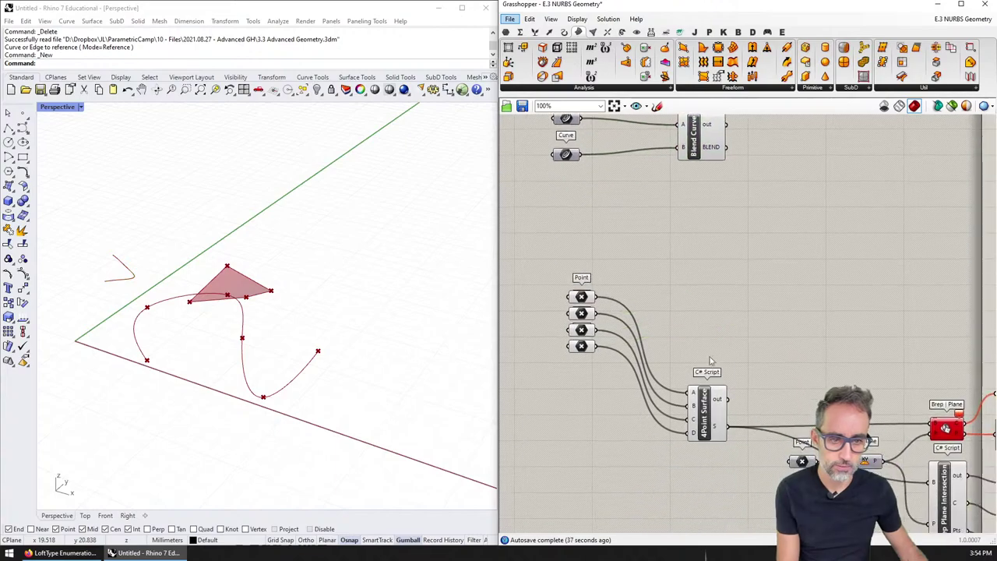
pyautogui.moveTo(706, 419); pyautogui.dragTo(703, 326)
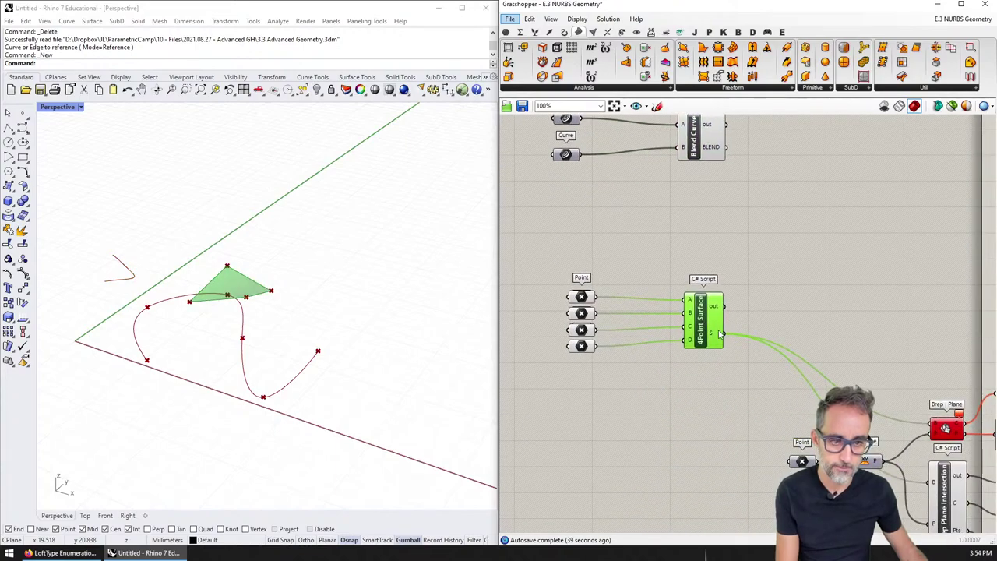
# Step: Move the Point and XY Plane components below the four Point parameters, and hide the preview of those four Point parameters
pyautogui.moveTo(753, 355); pyautogui.dragTo(739, 305, button='right')
pyautogui.moveTo(859, 414); pyautogui.dragTo(804, 372, button='right')
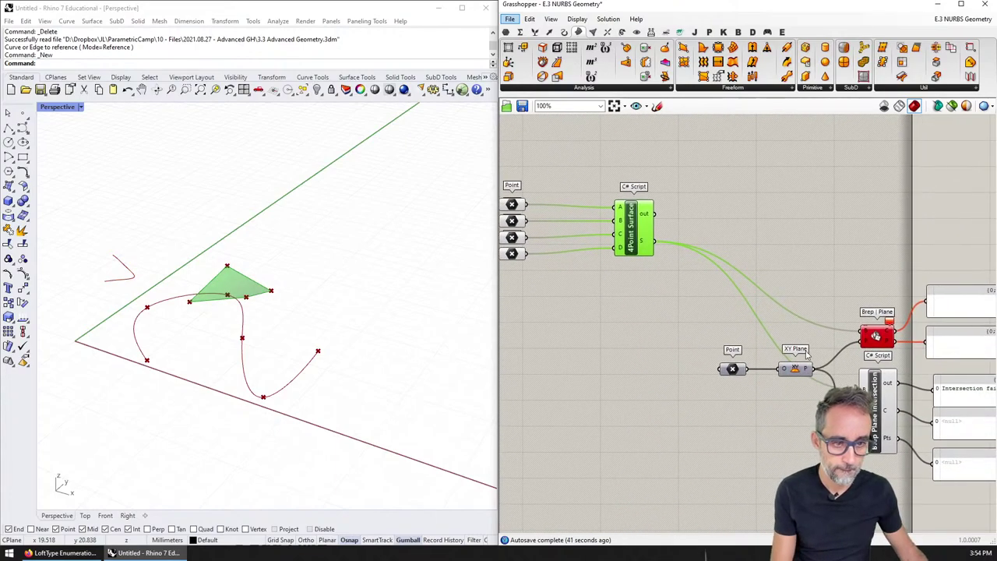
pyautogui.click(737, 370)
pyautogui.keyDown('shift'); pyautogui.click(796, 370); pyautogui.keyUp('shift')
pyautogui.moveTo(797, 371); pyautogui.dragTo(576, 326)
pyautogui.moveTo(570, 348); pyautogui.dragTo(663, 362, button='right')
pyautogui.moveTo(644, 200); pyautogui.dragTo(598, 292)
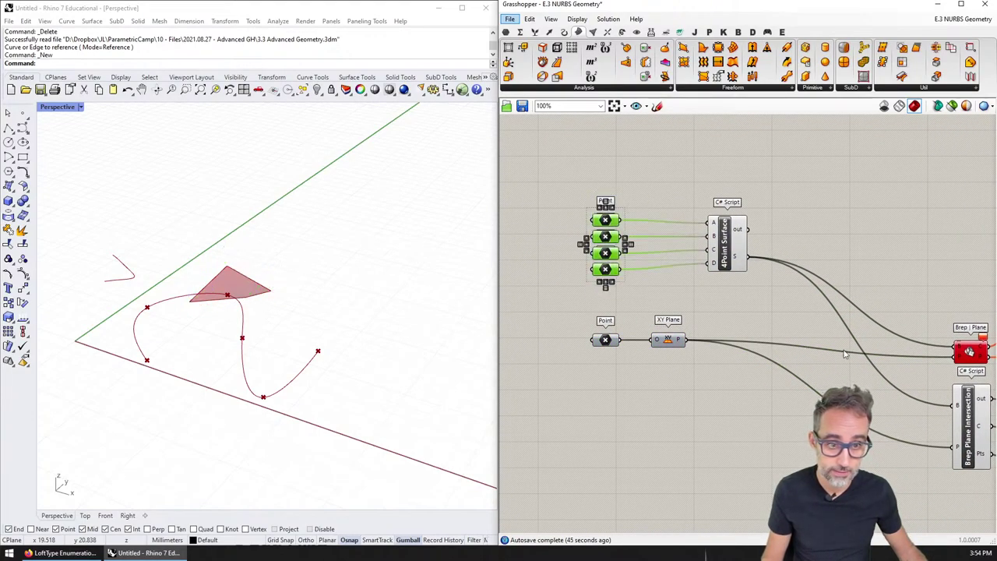
# Step: Delete the native Brep | Plane component with its two panels, and move the Brep Plane Intersection script and its panels closer to XY Plane
pyautogui.moveTo(844, 350); pyautogui.dragTo(754, 343, button='right')
pyautogui.moveTo(882, 411); pyautogui.dragTo(685, 347)
pyautogui.moveTo(919, 396); pyautogui.dragTo(802, 370, button='right')
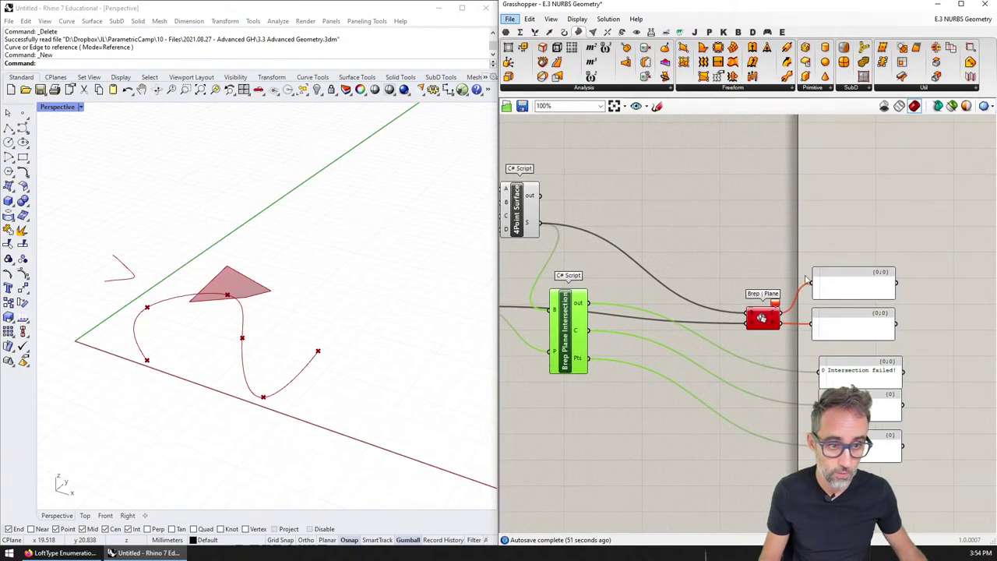
pyautogui.moveTo(868, 248); pyautogui.dragTo(763, 344)
pyautogui.press('Delete')
pyautogui.moveTo(880, 331); pyautogui.dragTo(661, 363)
# Step: Move the Brep Plane Intersection script with its inputs and panels directly beneath the 4Point Surface script
pyautogui.moveTo(605, 368); pyautogui.dragTo(764, 389, button='right')
pyautogui.scroll(-2, 764, 390)
pyautogui.moveTo(853, 309); pyautogui.dragTo(606, 399)
pyautogui.moveTo(744, 373); pyautogui.dragTo(708, 412)
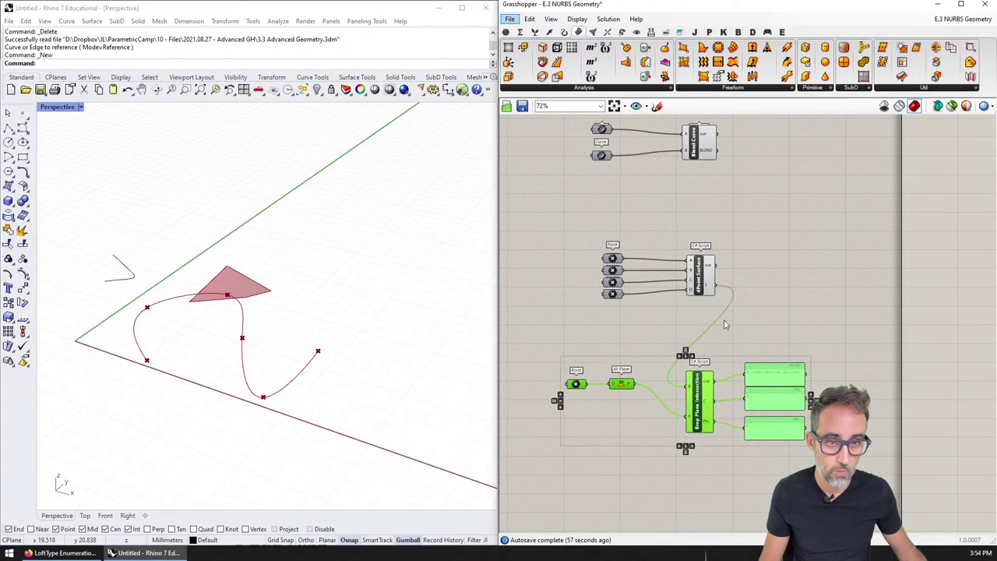
# Step: Move the Blend Curve, 4Point Surface and Brep Plane Intersection component sets into the space under the NURBS COMPONENTS heading
pyautogui.scroll(-5, 711, 295)
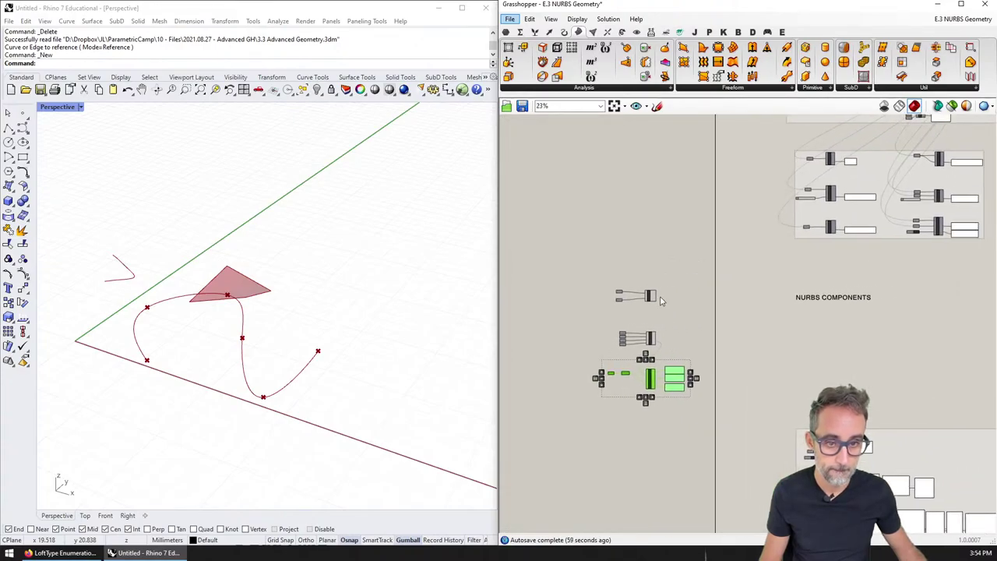
pyautogui.moveTo(654, 295); pyautogui.dragTo(835, 331)
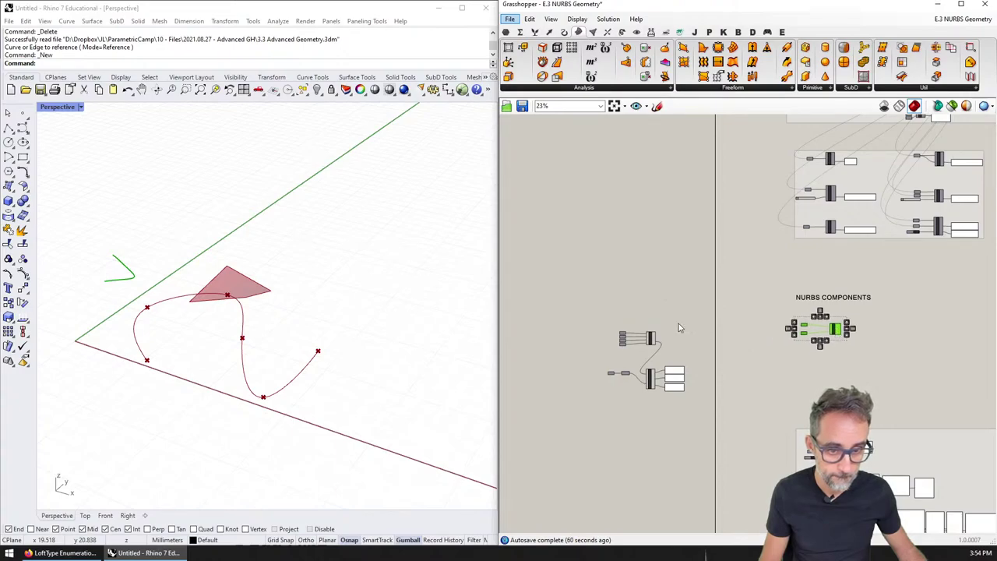
pyautogui.moveTo(676, 324); pyautogui.dragTo(594, 352)
pyautogui.moveTo(654, 337); pyautogui.dragTo(904, 331)
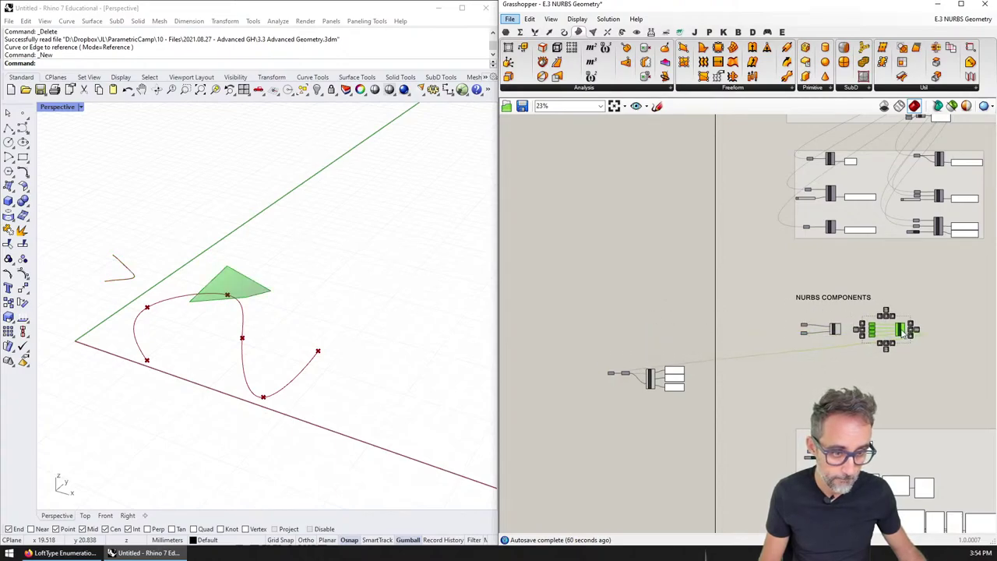
pyautogui.moveTo(709, 338); pyautogui.dragTo(581, 423)
pyautogui.moveTo(652, 382); pyautogui.dragTo(928, 349)
pyautogui.moveTo(928, 350); pyautogui.dragTo(827, 372, button='right')
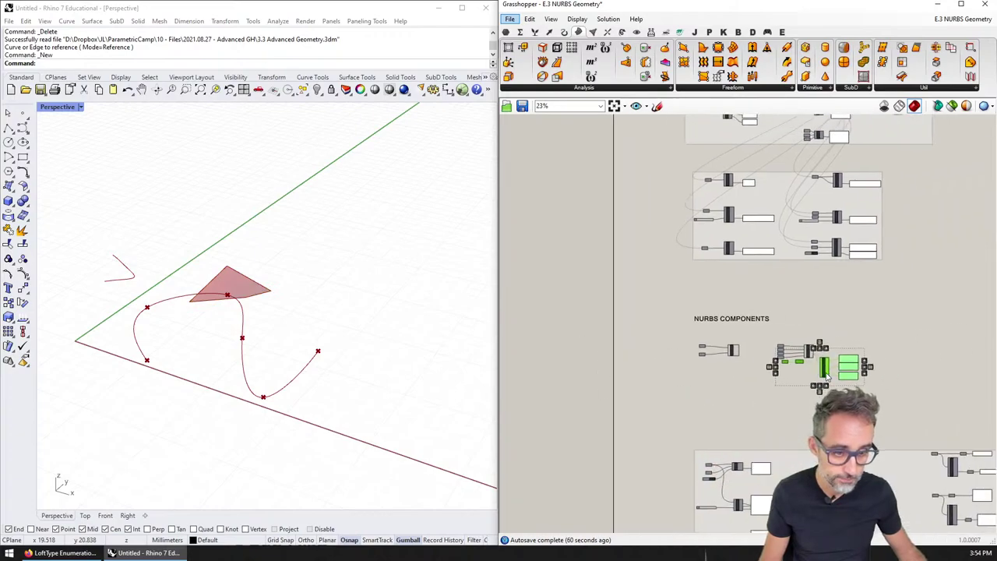
# Step: Adjust the spacing of the Brep Plane Intersection set, placing its Point and XY Plane inputs closer to the script
pyautogui.scroll(5, 827, 373)
pyautogui.moveTo(827, 373)
pyautogui.mouseDown()
pyautogui.moveTo(935, 358)
pyautogui.moveTo(791, 366)
pyautogui.moveTo(802, 360)
pyautogui.moveTo(823, 379)
pyautogui.mouseUp()
pyautogui.scroll(-3, 804, 366)
pyautogui.click(759, 400)
pyautogui.moveTo(751, 342); pyautogui.dragTo(781, 378)
pyautogui.click(774, 396)
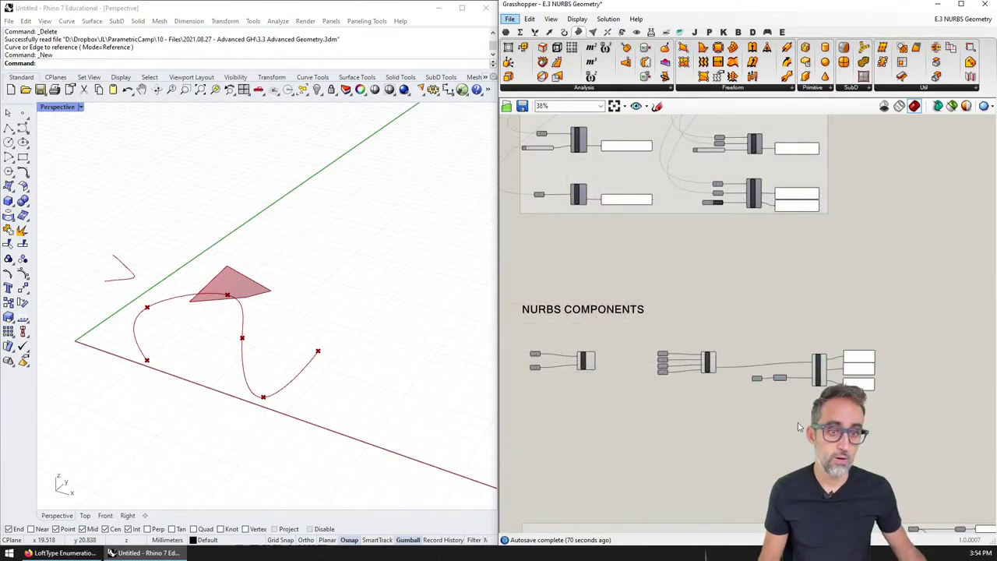
# Step: Group the component sets under the NURBS COMPONENTS heading and move this group and the one below it up for tighter spacing
pyautogui.moveTo(891, 429); pyautogui.dragTo(507, 335)
pyautogui.click(659, 439)
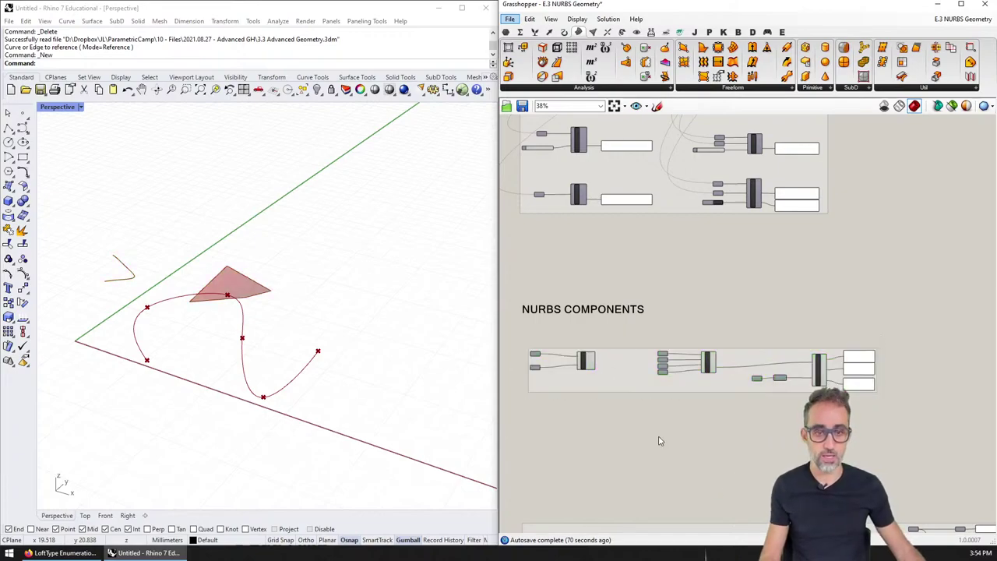
pyautogui.scroll(-2, 690, 327)
pyautogui.scroll(-2, 689, 327)
pyautogui.moveTo(745, 381); pyautogui.dragTo(744, 345)
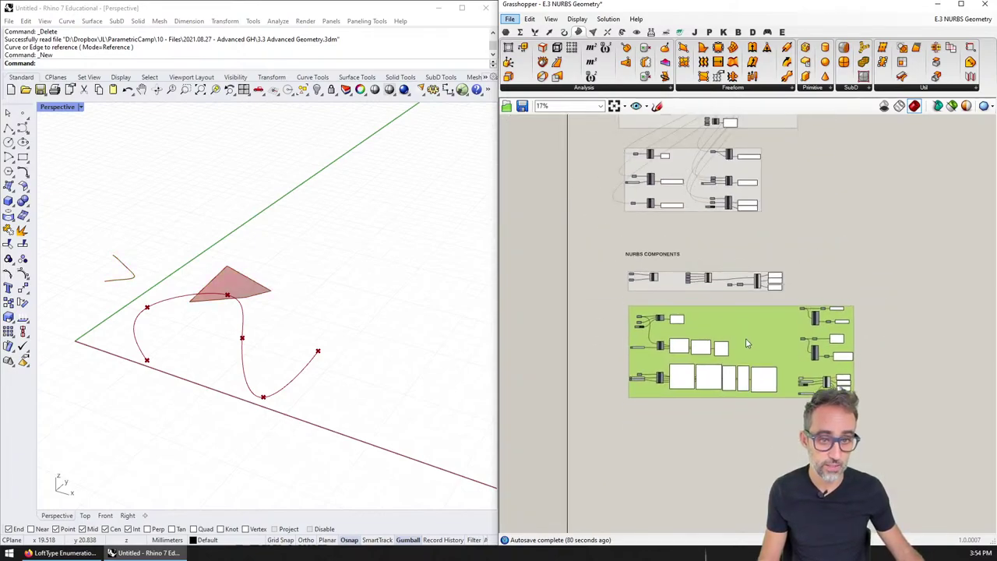
pyautogui.moveTo(676, 285); pyautogui.dragTo(675, 281)
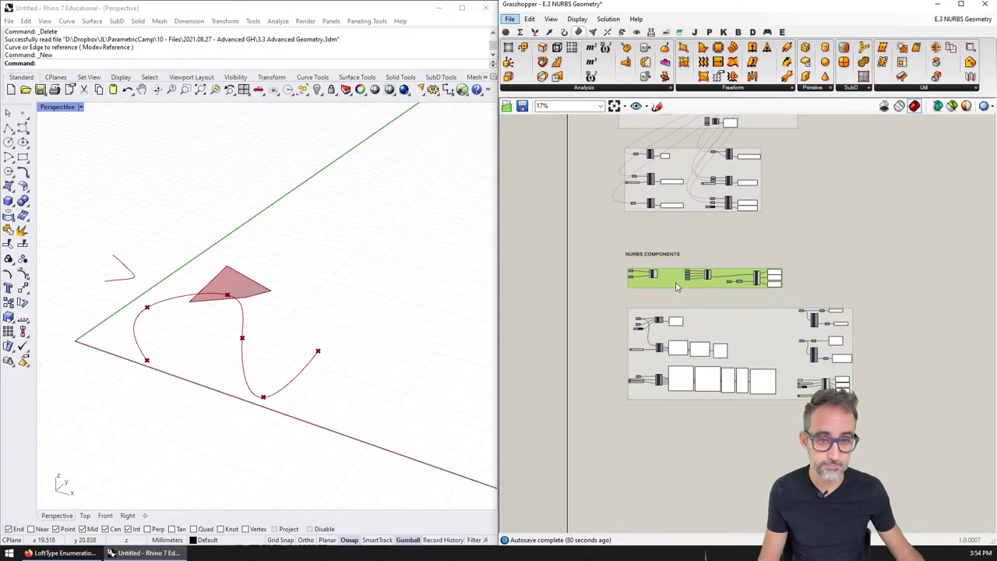
pyautogui.click(676, 299)
pyautogui.scroll(3, 679, 310)
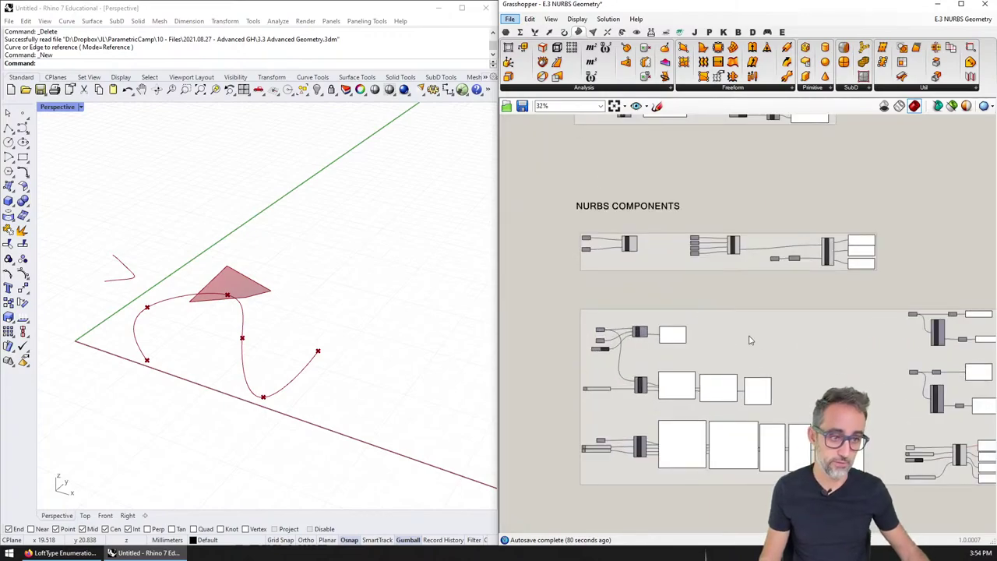
pyautogui.moveTo(750, 340); pyautogui.dragTo(750, 335)
pyautogui.click(730, 289)
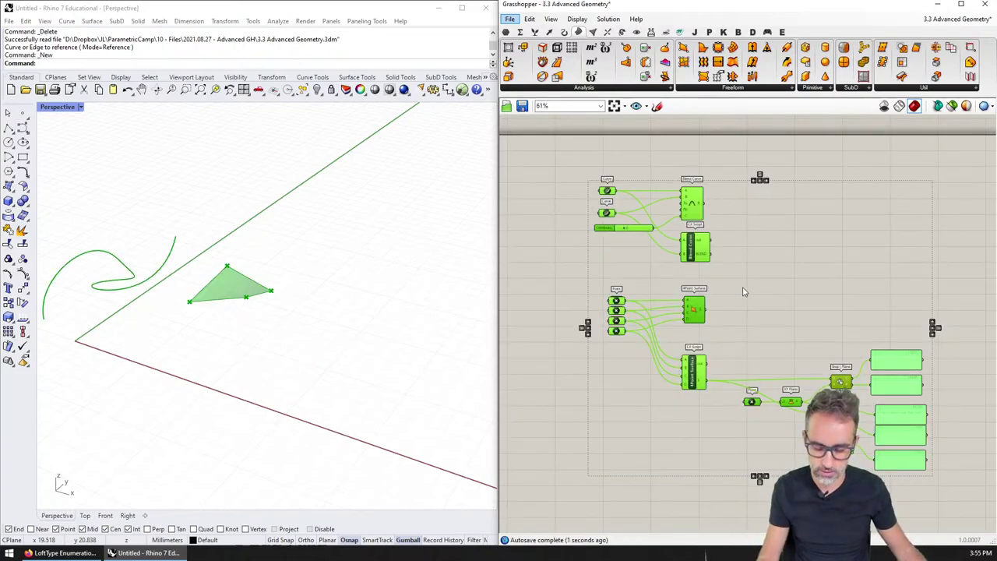
# Step: Close the 3.3 Advanced Geometry definition, along with Grasshopper, Rhino and the browser window showing the loft type documentation
pyautogui.hotkey('ctrl', 'w')
pyautogui.click(773, 299)
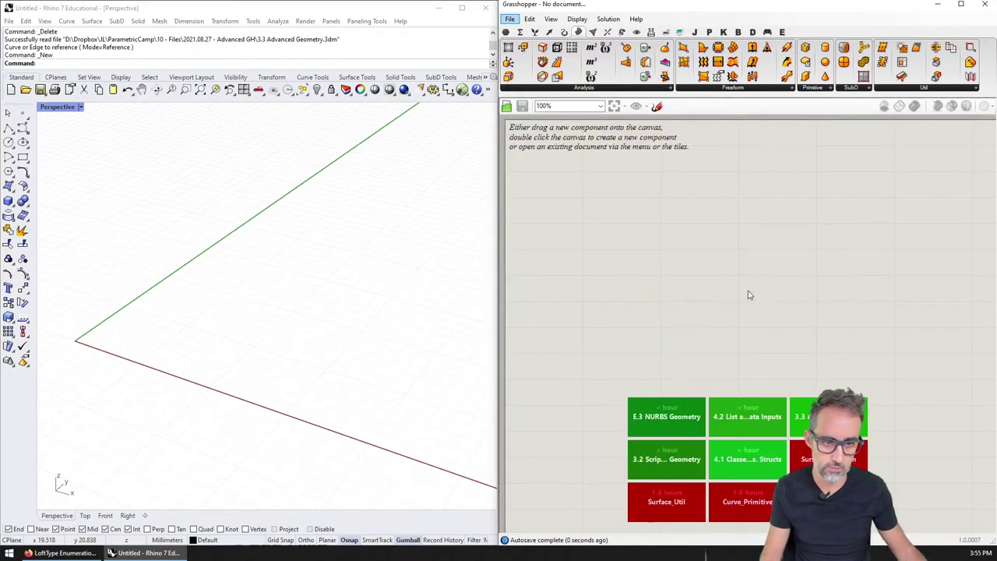
pyautogui.click(985, 4)
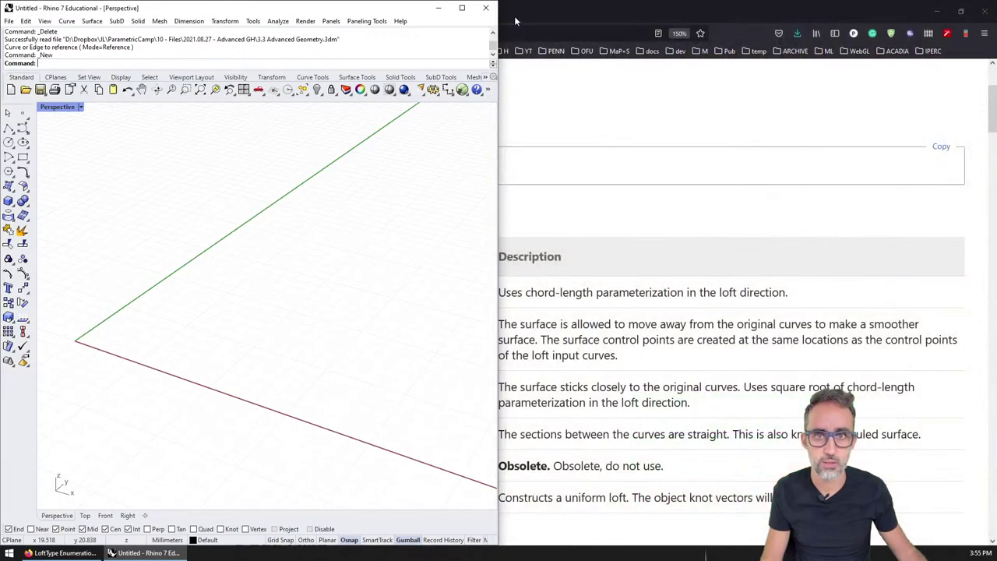
pyautogui.click(486, 8)
pyautogui.click(984, 10)
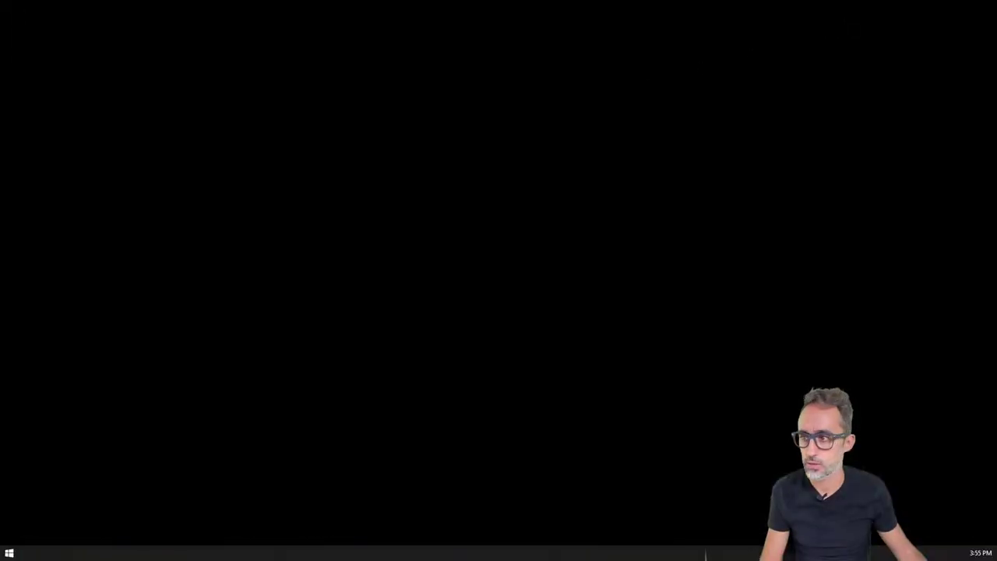